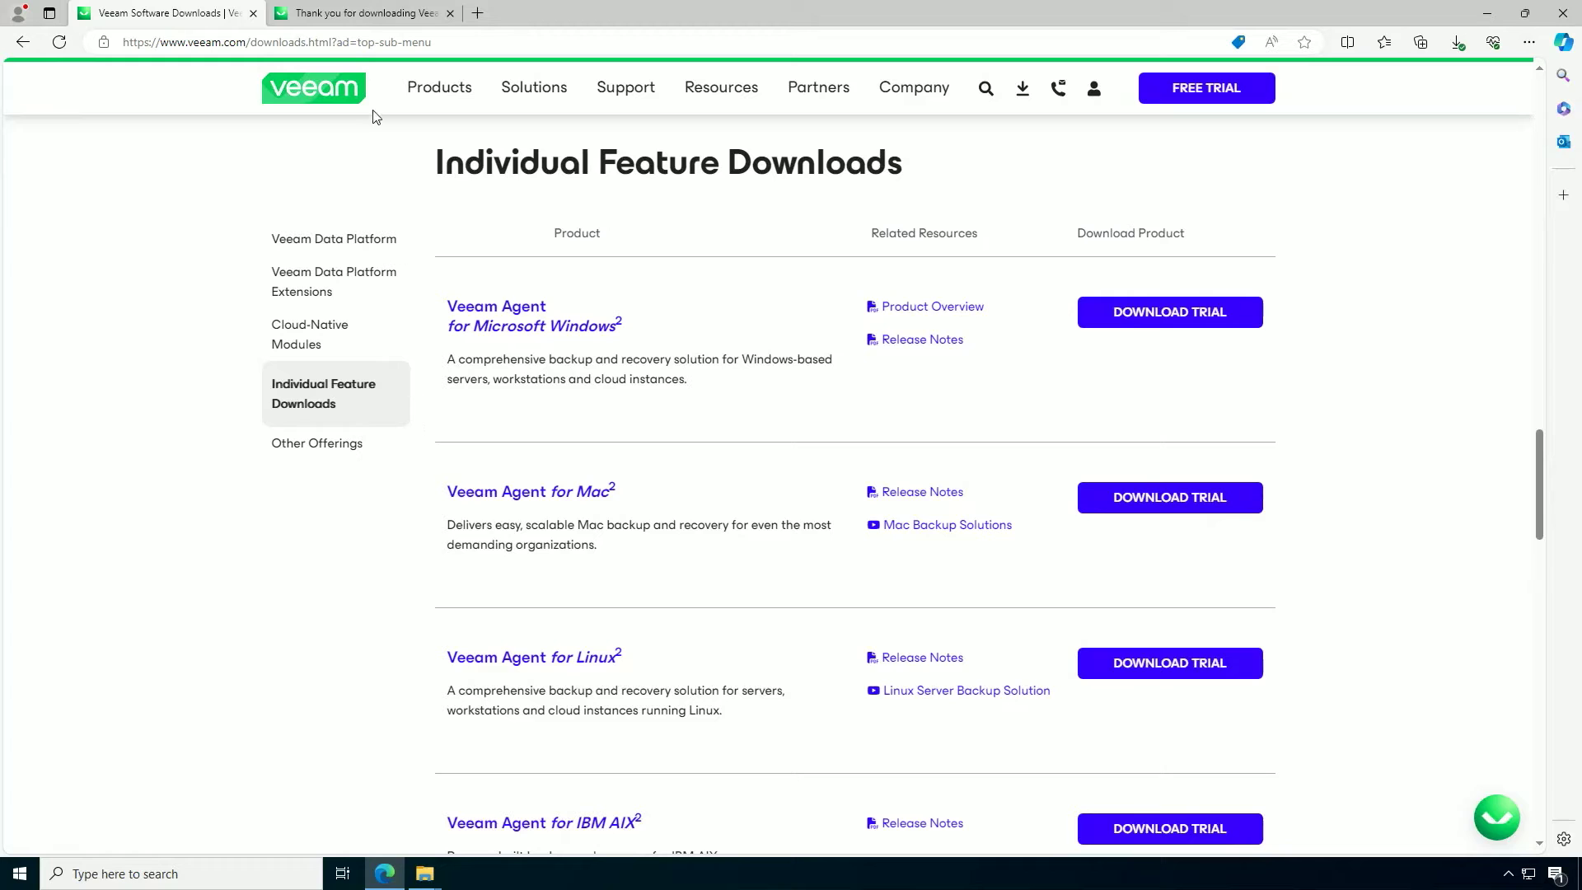
# - Download the standalone Veeam Agent for Microsoft Windows 6.1.0.349 zip from the 'Thank you for downloading' page
pyautogui.click(378, 16)
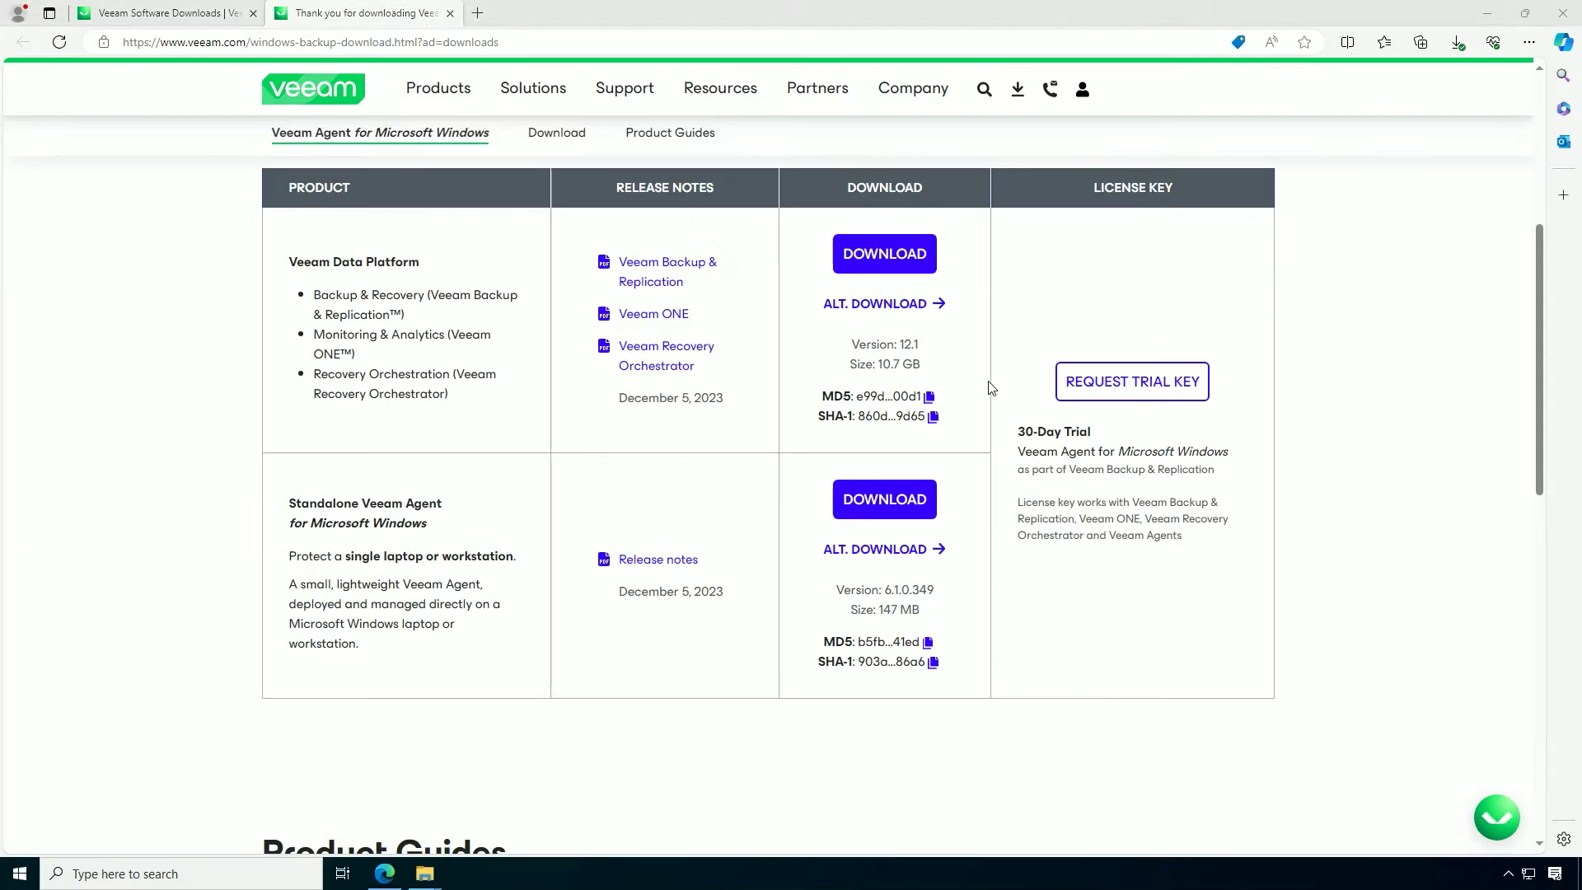
pyautogui.click(895, 511)
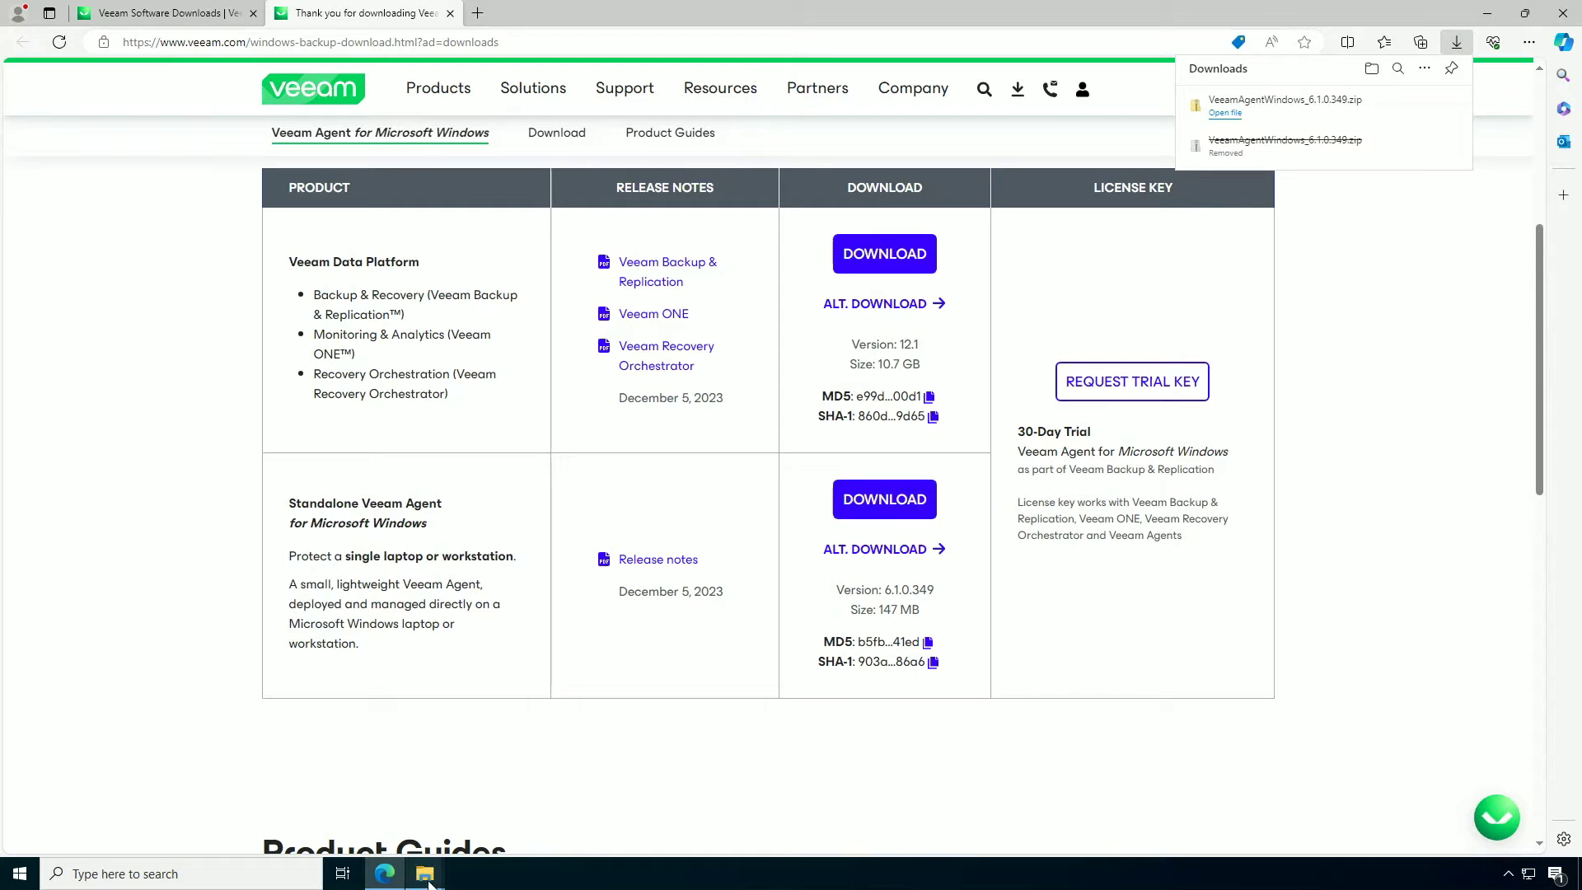
# - Extract VeeamAgentWindows_6.1.0.349.zip in Downloads into its own folder and open that folder
pyautogui.moveTo(424, 874)
pyautogui.click(581, 790)
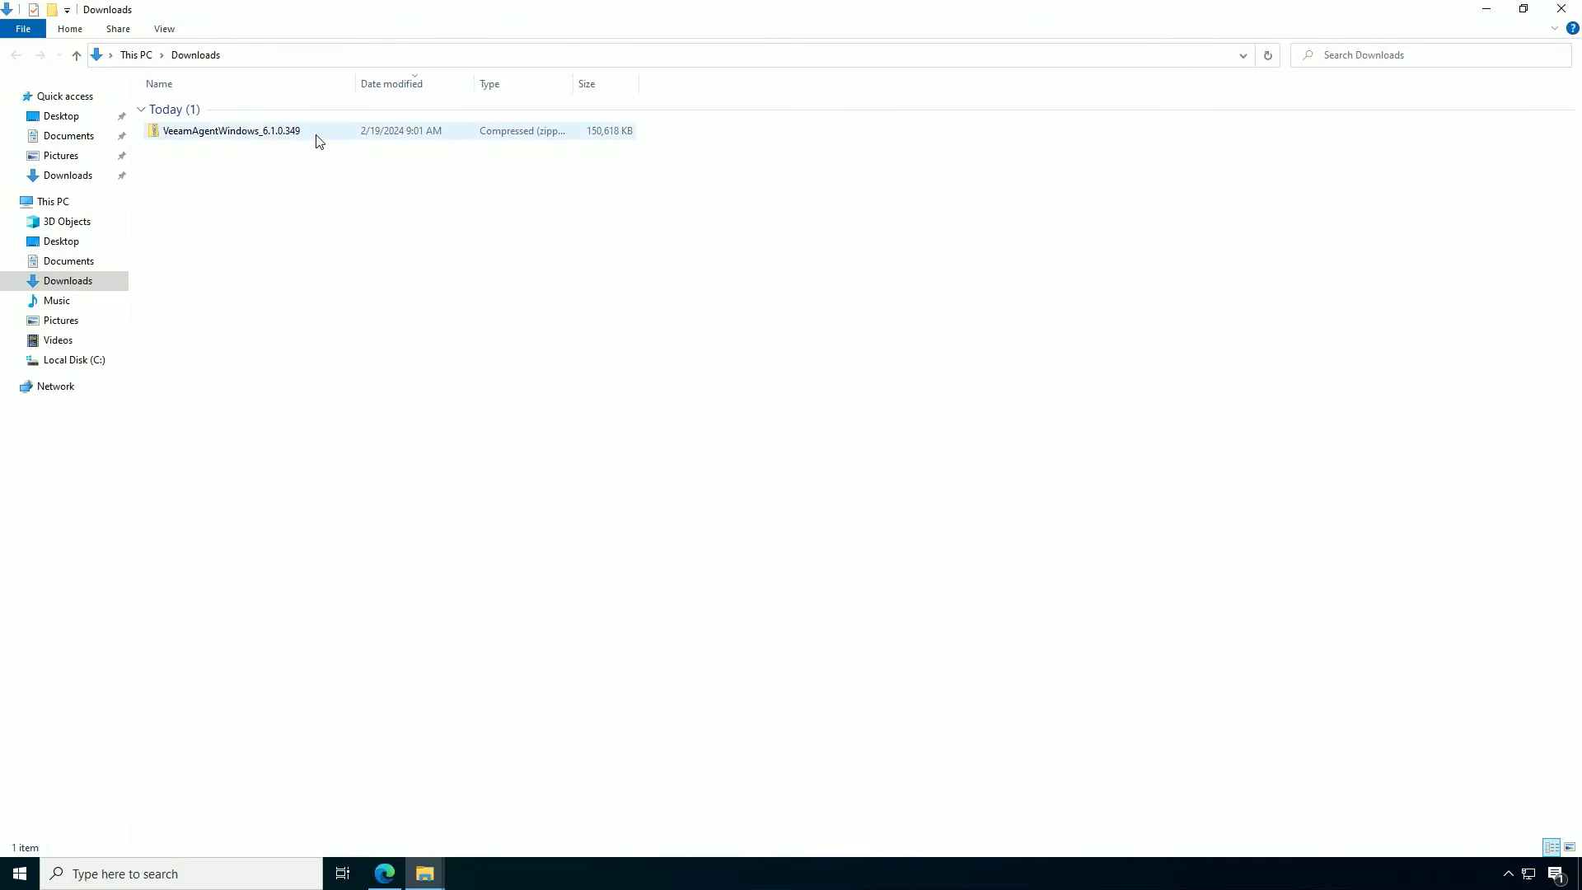
pyautogui.rightClick(221, 132)
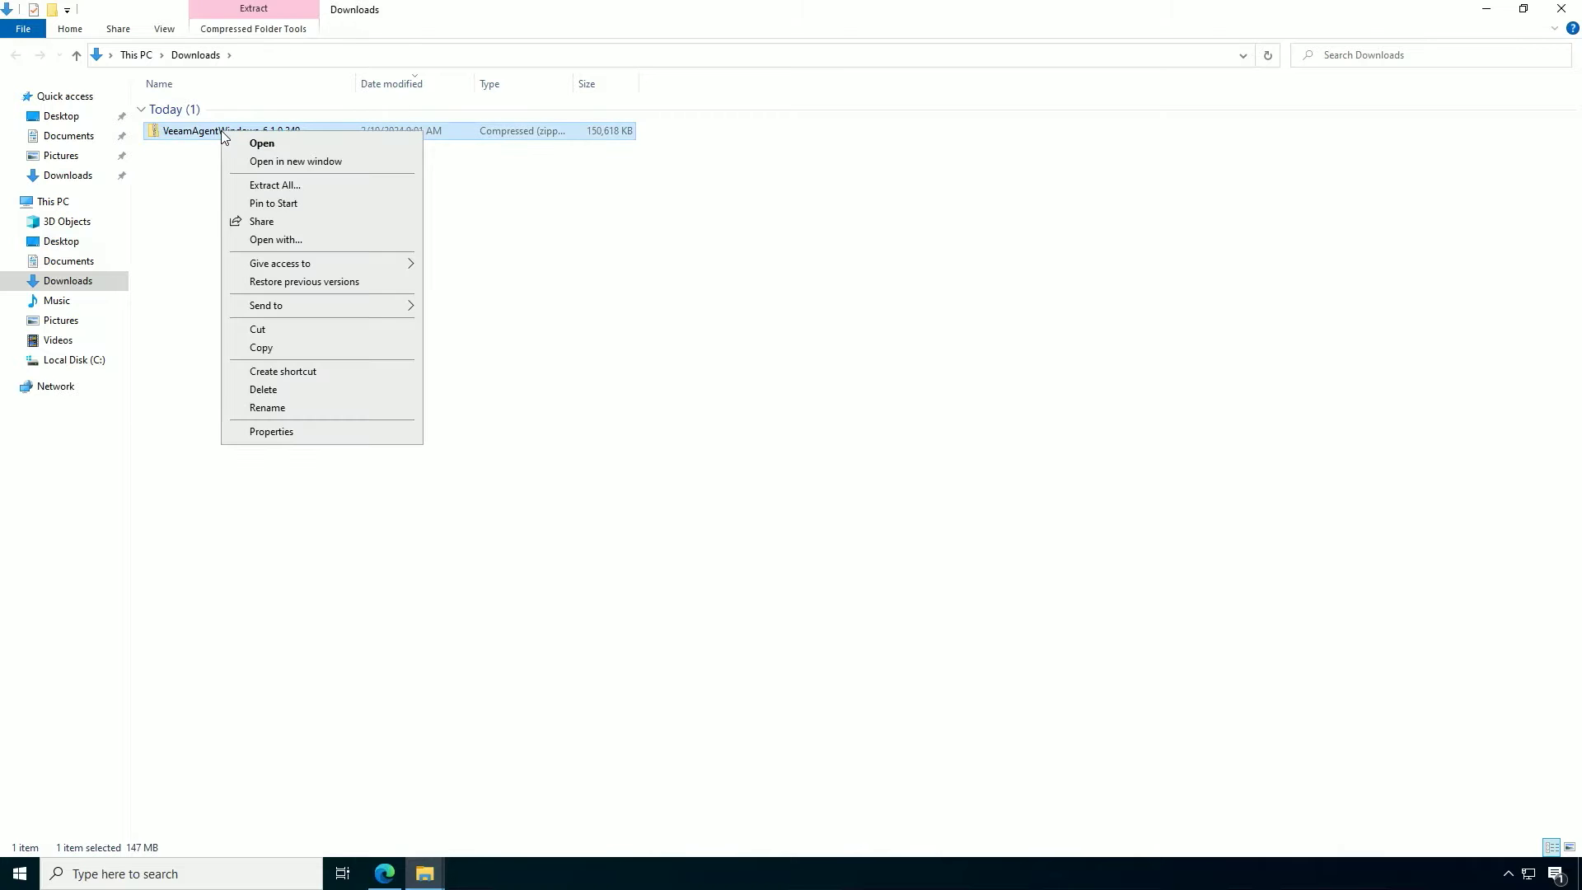
pyautogui.click(268, 189)
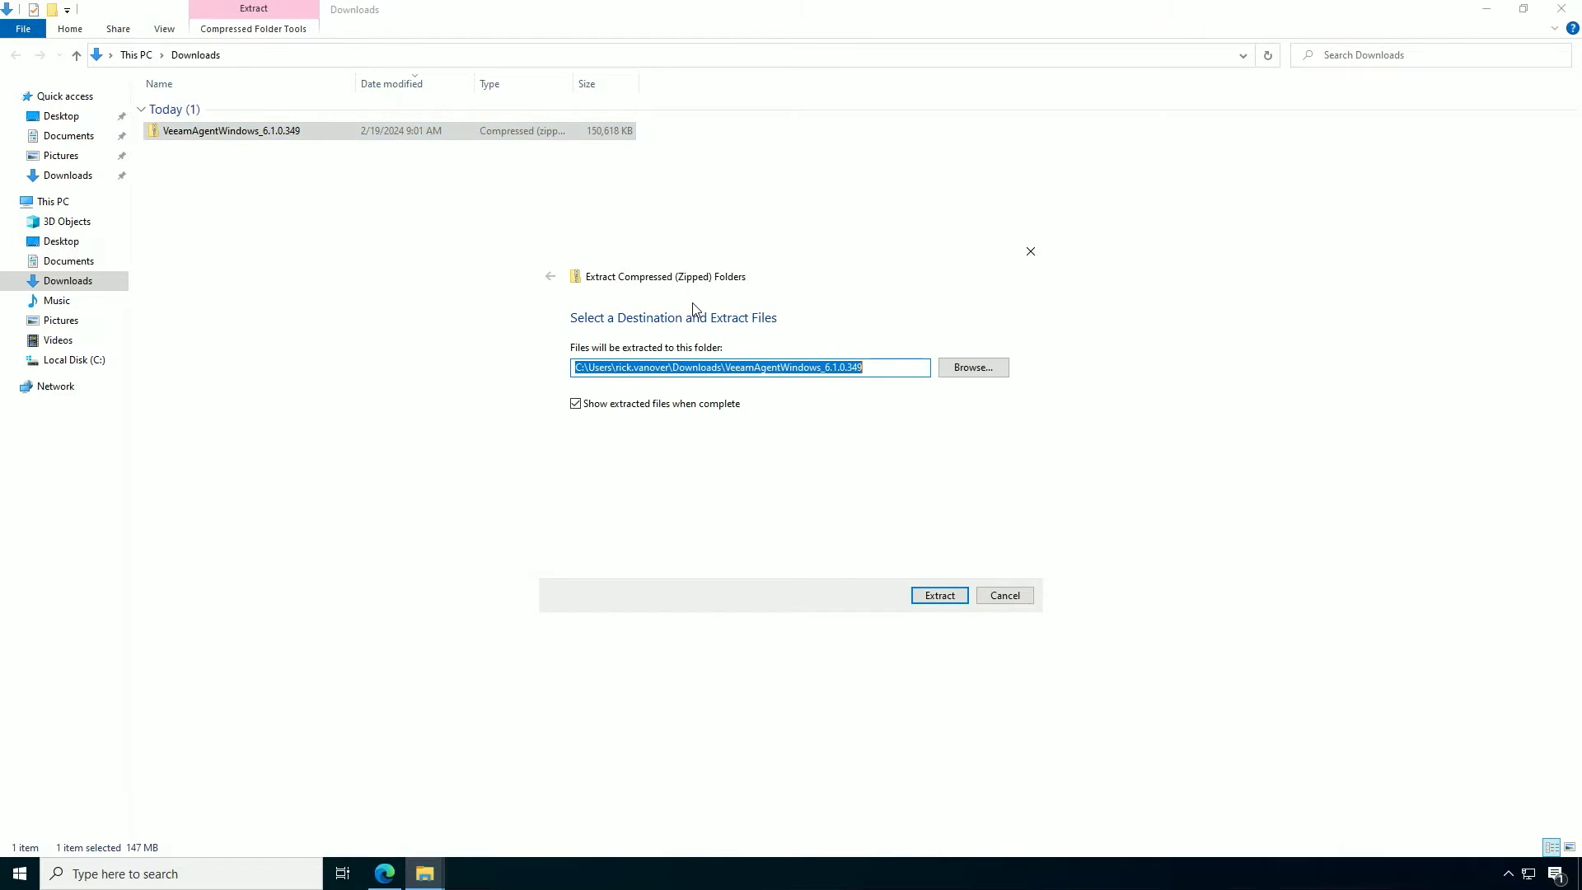
pyautogui.click(940, 597)
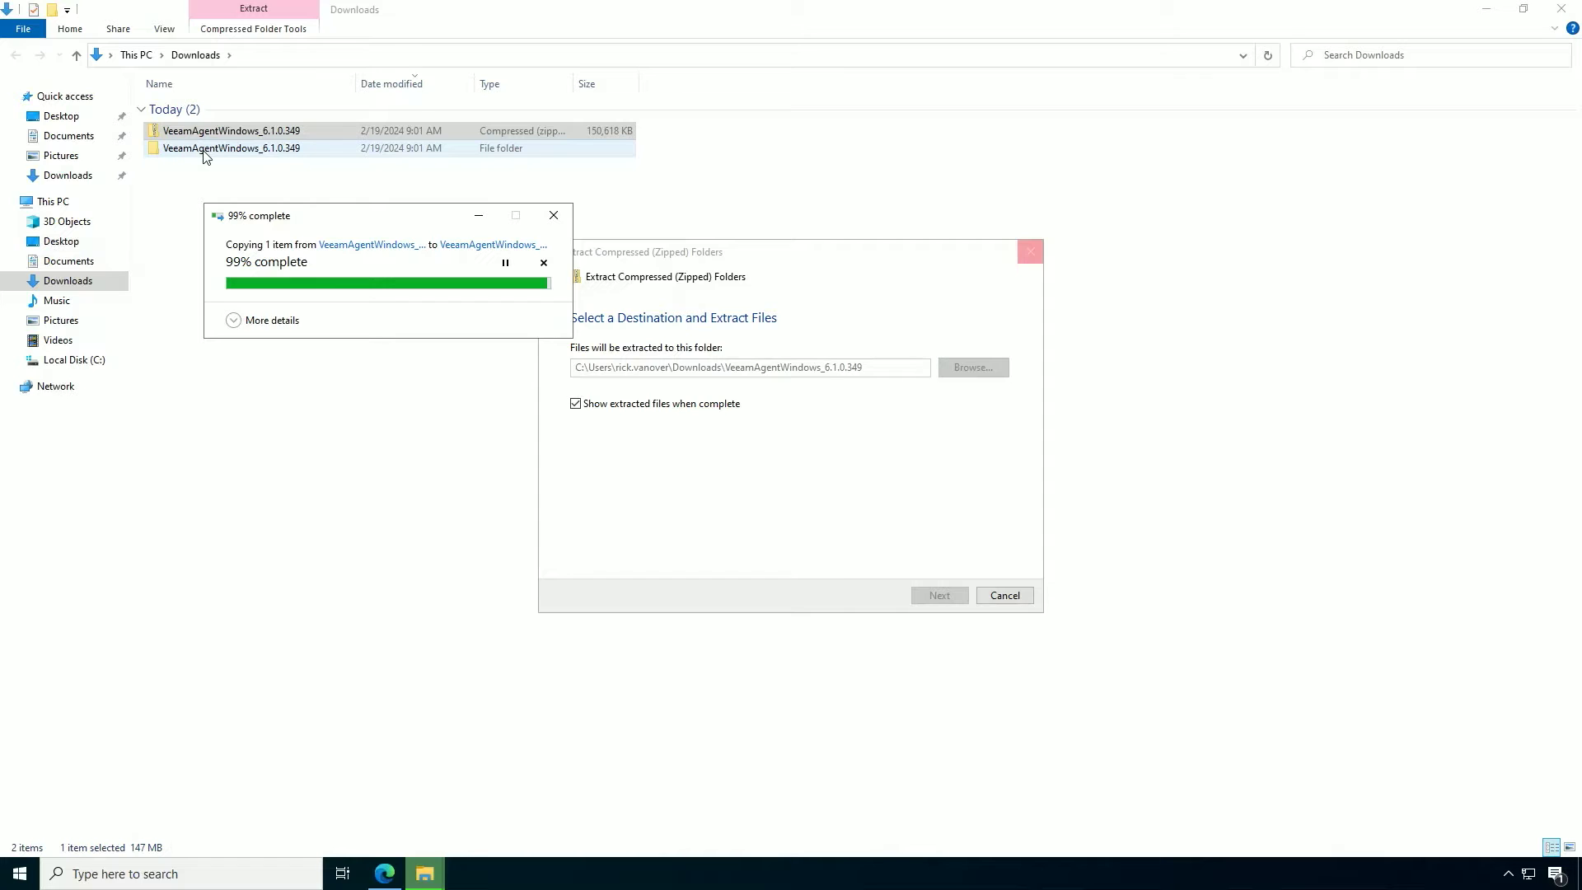
pyautogui.doubleClick(206, 150)
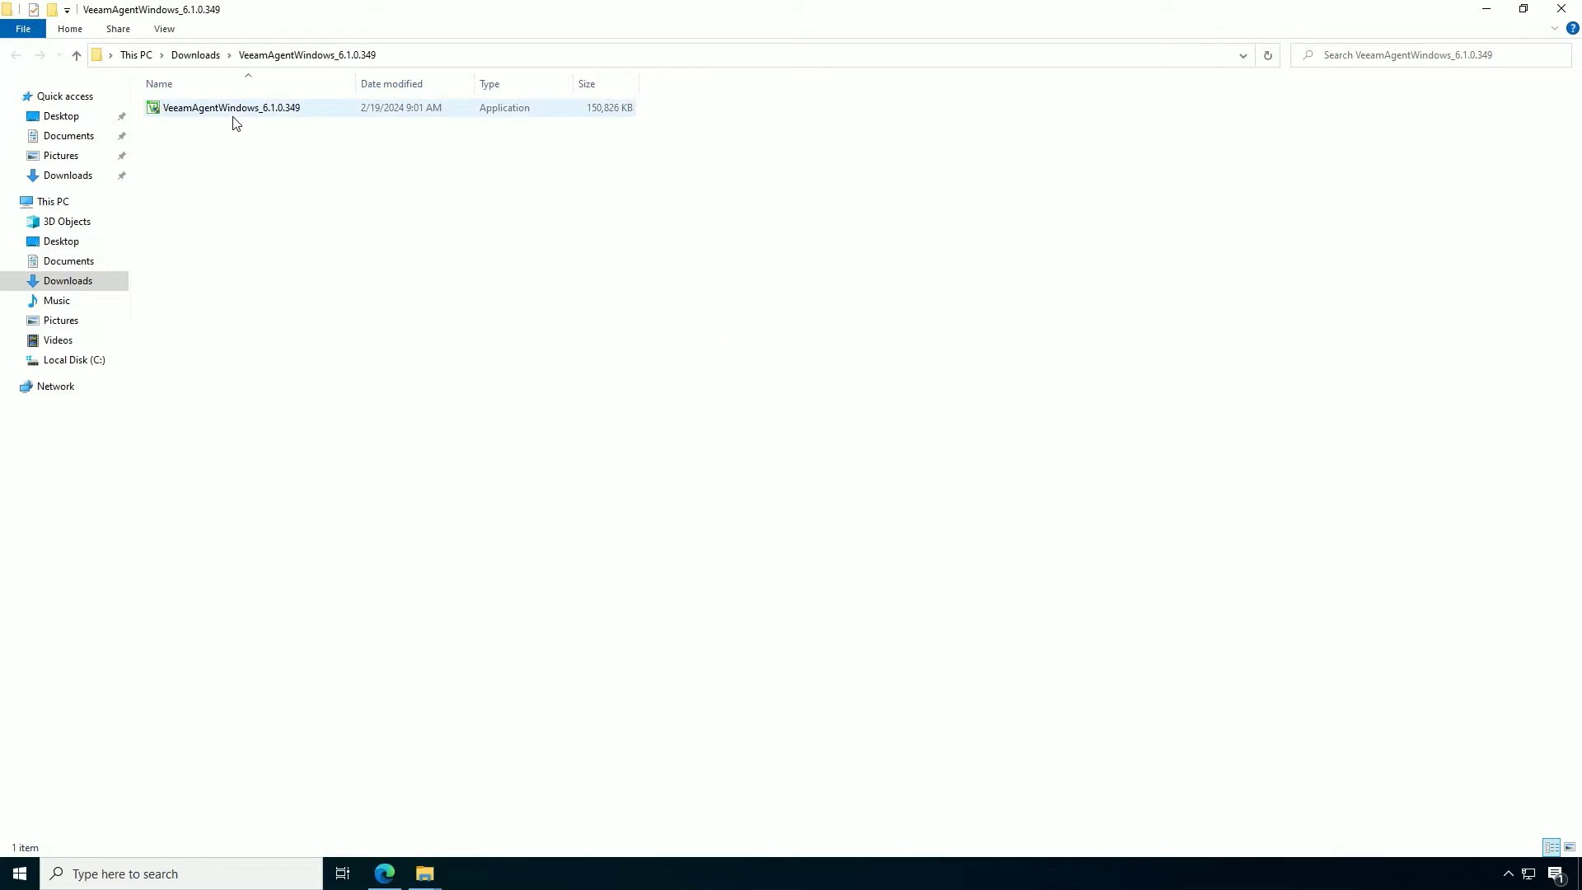
# - Run the Veeam Agent installer as administrator, approve the UAC prompt, and continue past the introduction
pyautogui.click(237, 120)
pyautogui.rightClick(236, 119)
pyautogui.click(284, 148)
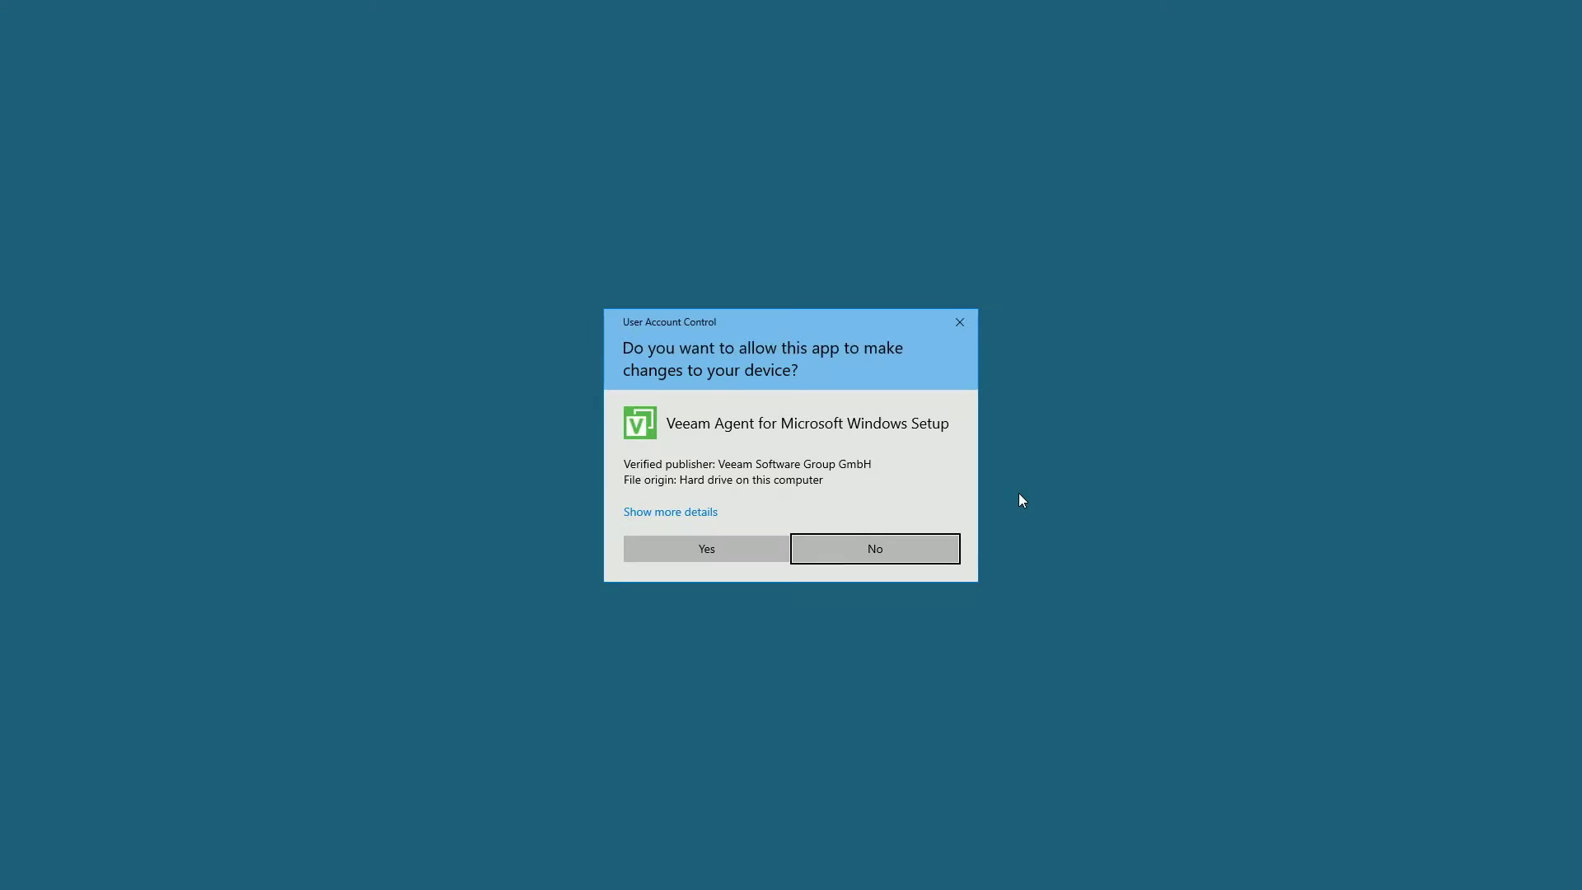
pyautogui.click(672, 549)
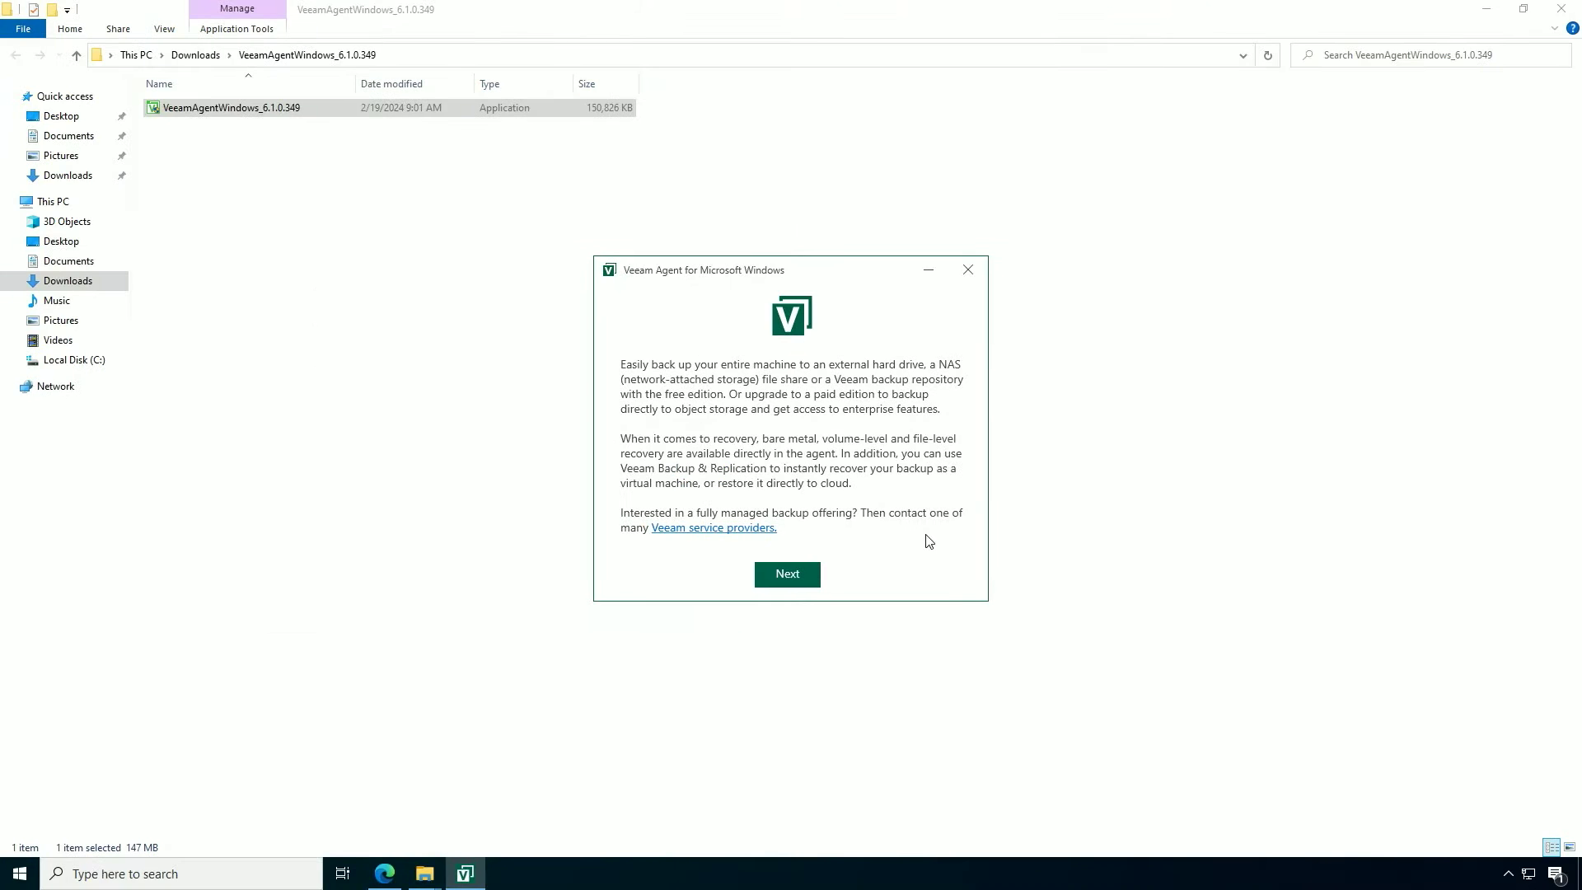
pyautogui.click(805, 584)
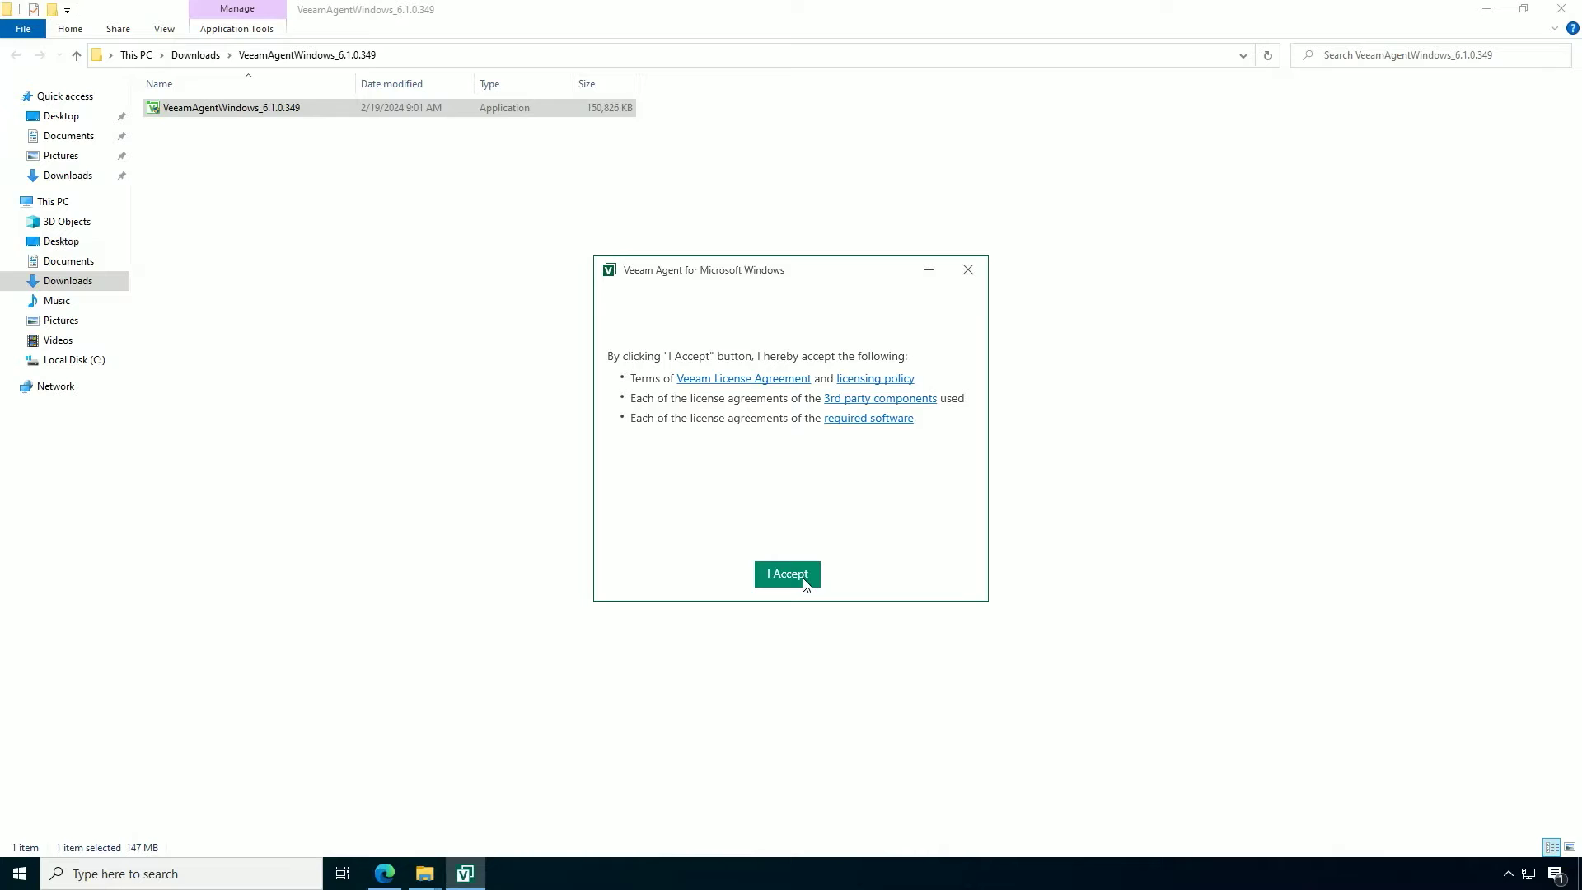
# - Accept the license terms, install the agent, and finish with the recovery media wizard launching
pyautogui.click(806, 584)
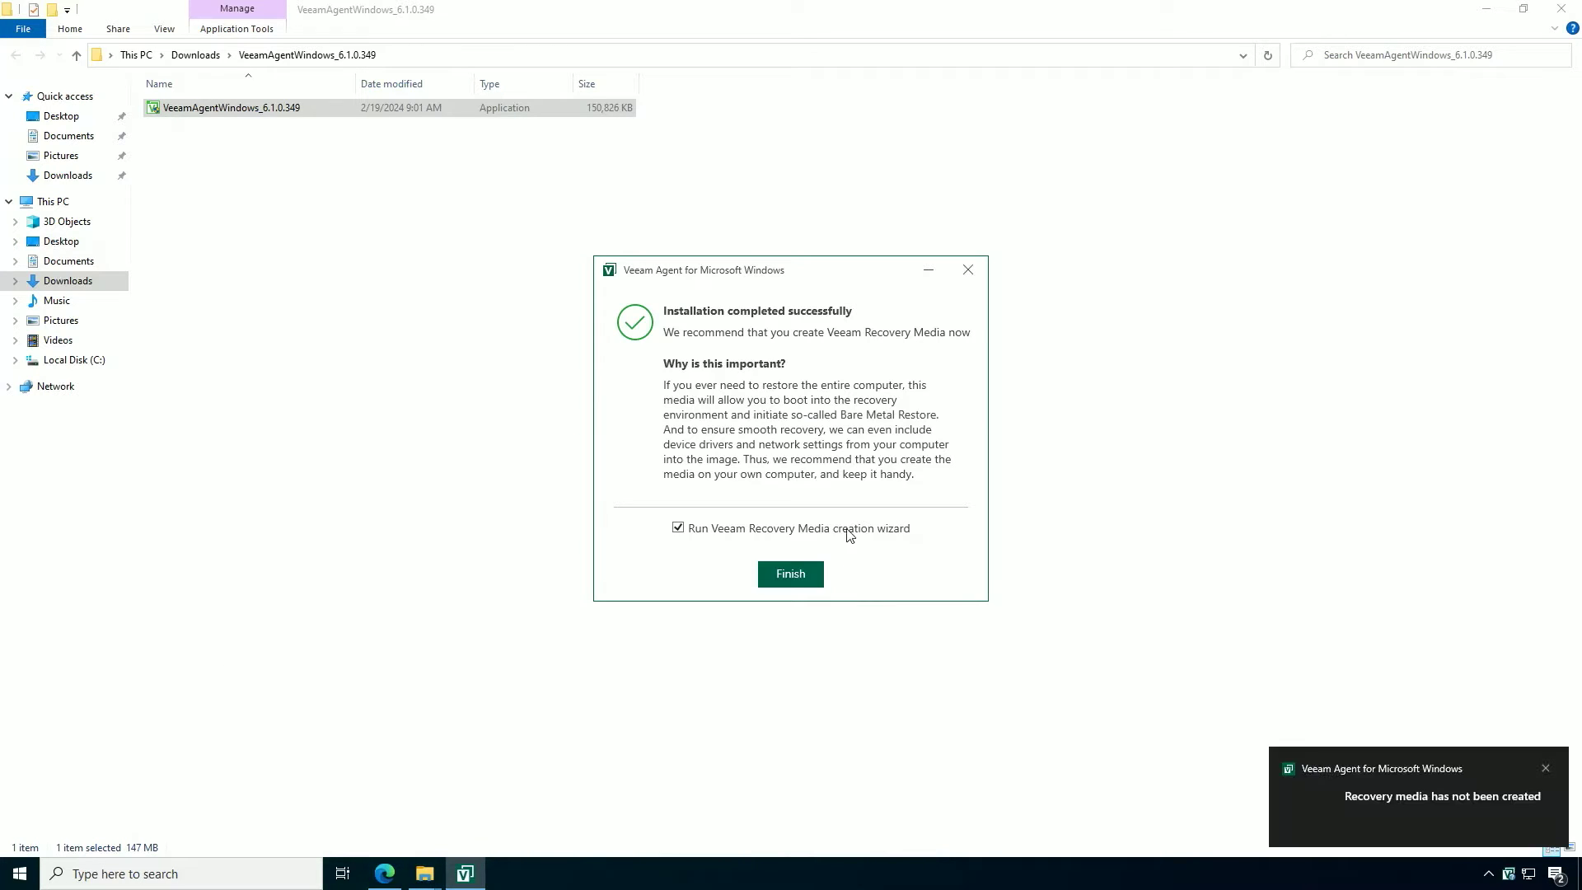
pyautogui.click(797, 580)
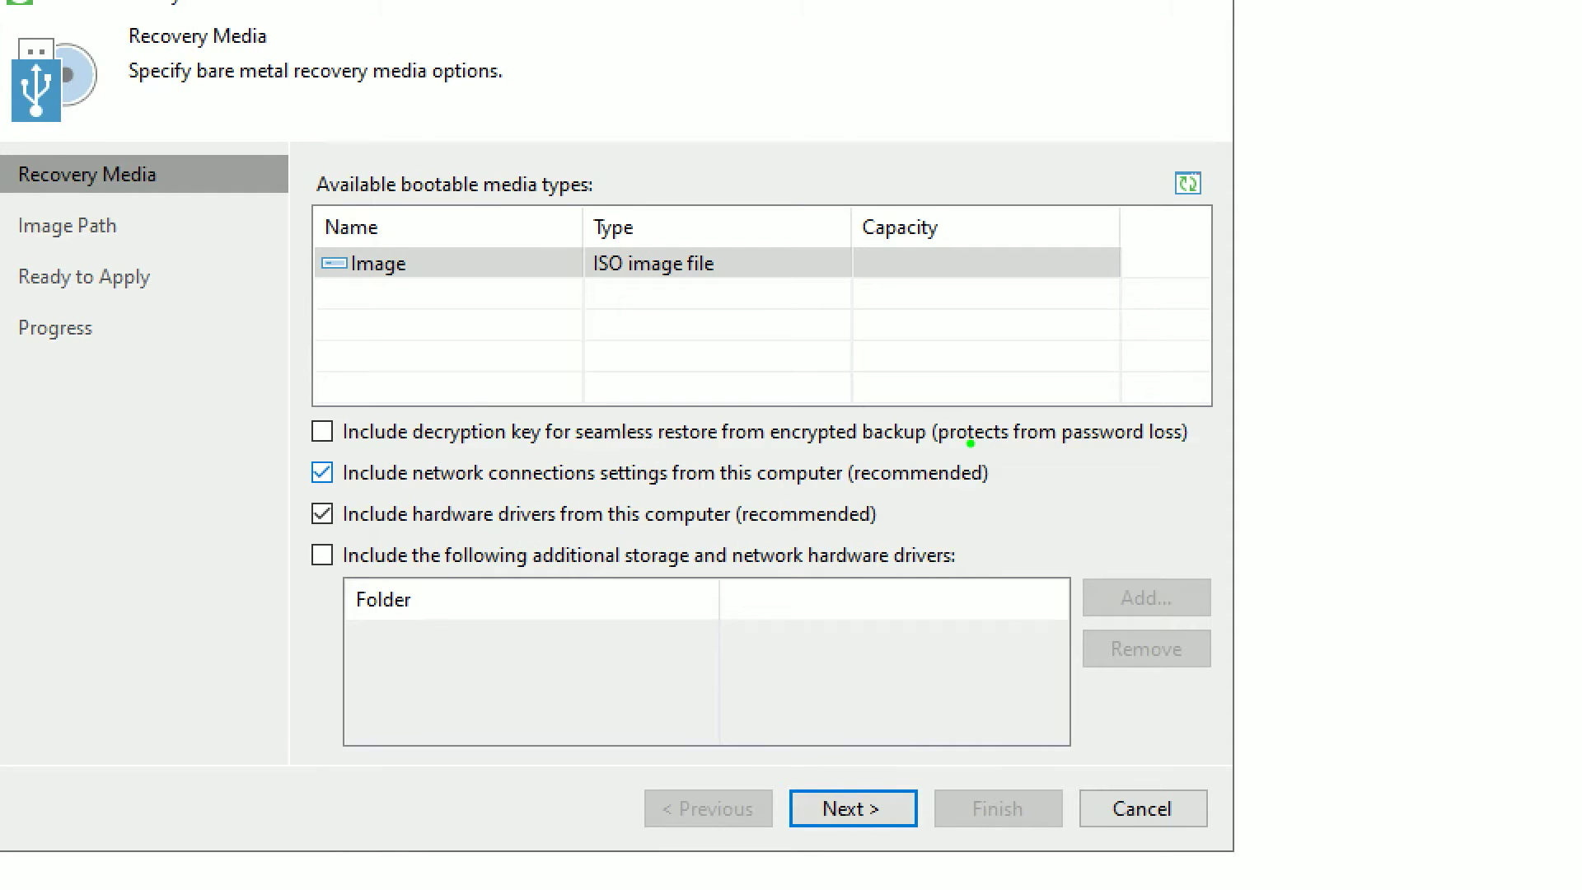
# - Choose Image (ISO image file) as the recovery media type and dismiss the Wi-Fi support warning
pyautogui.moveTo(568, 208); pyautogui.dragTo(781, 281)
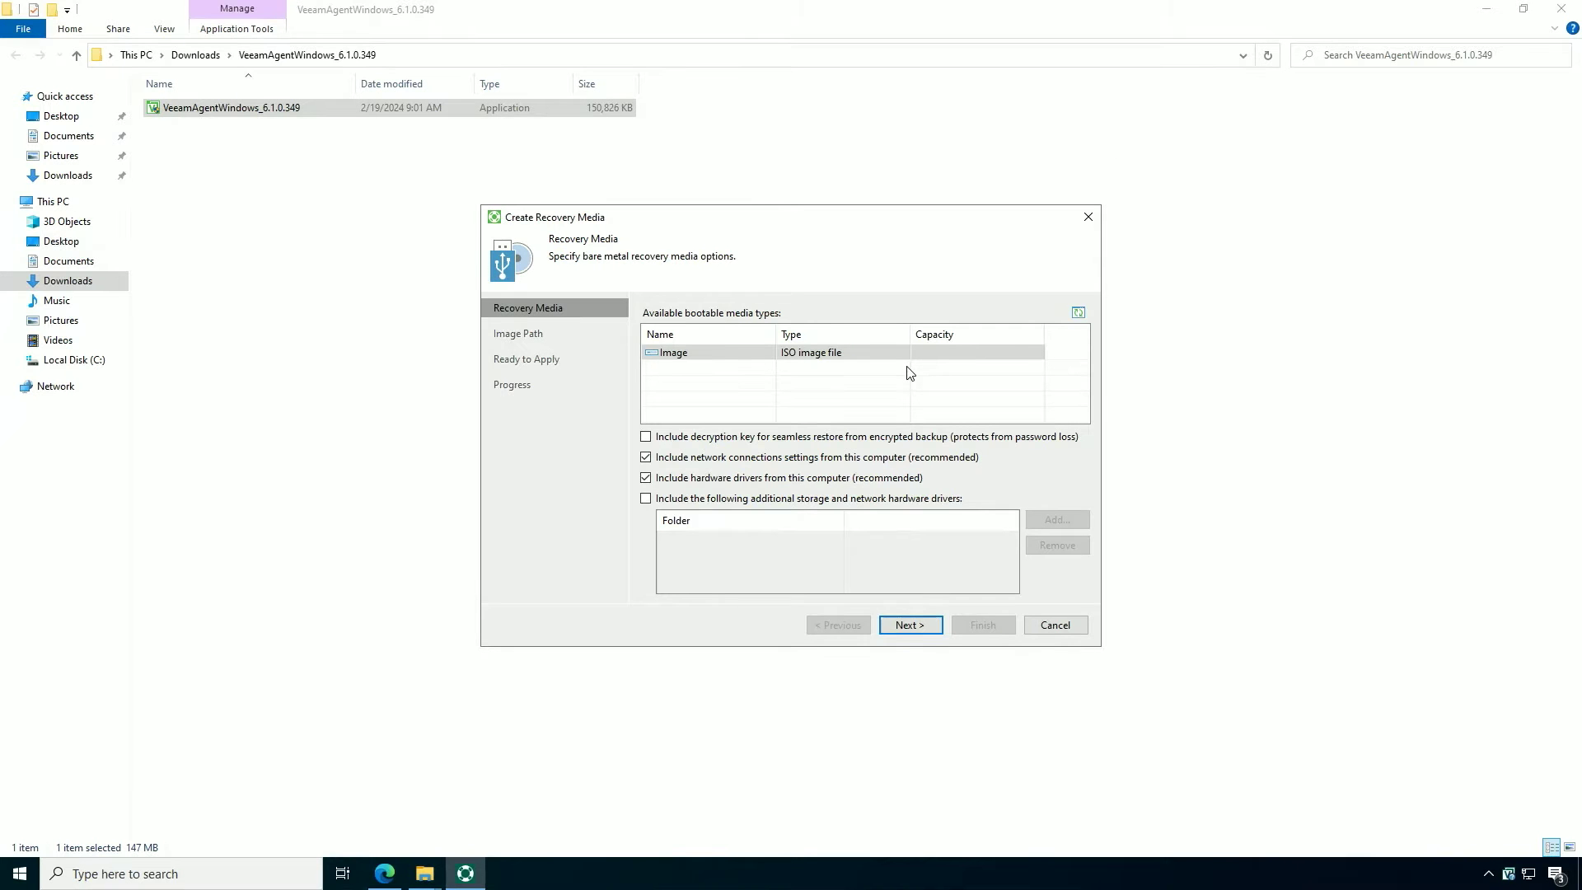
pyautogui.click(912, 625)
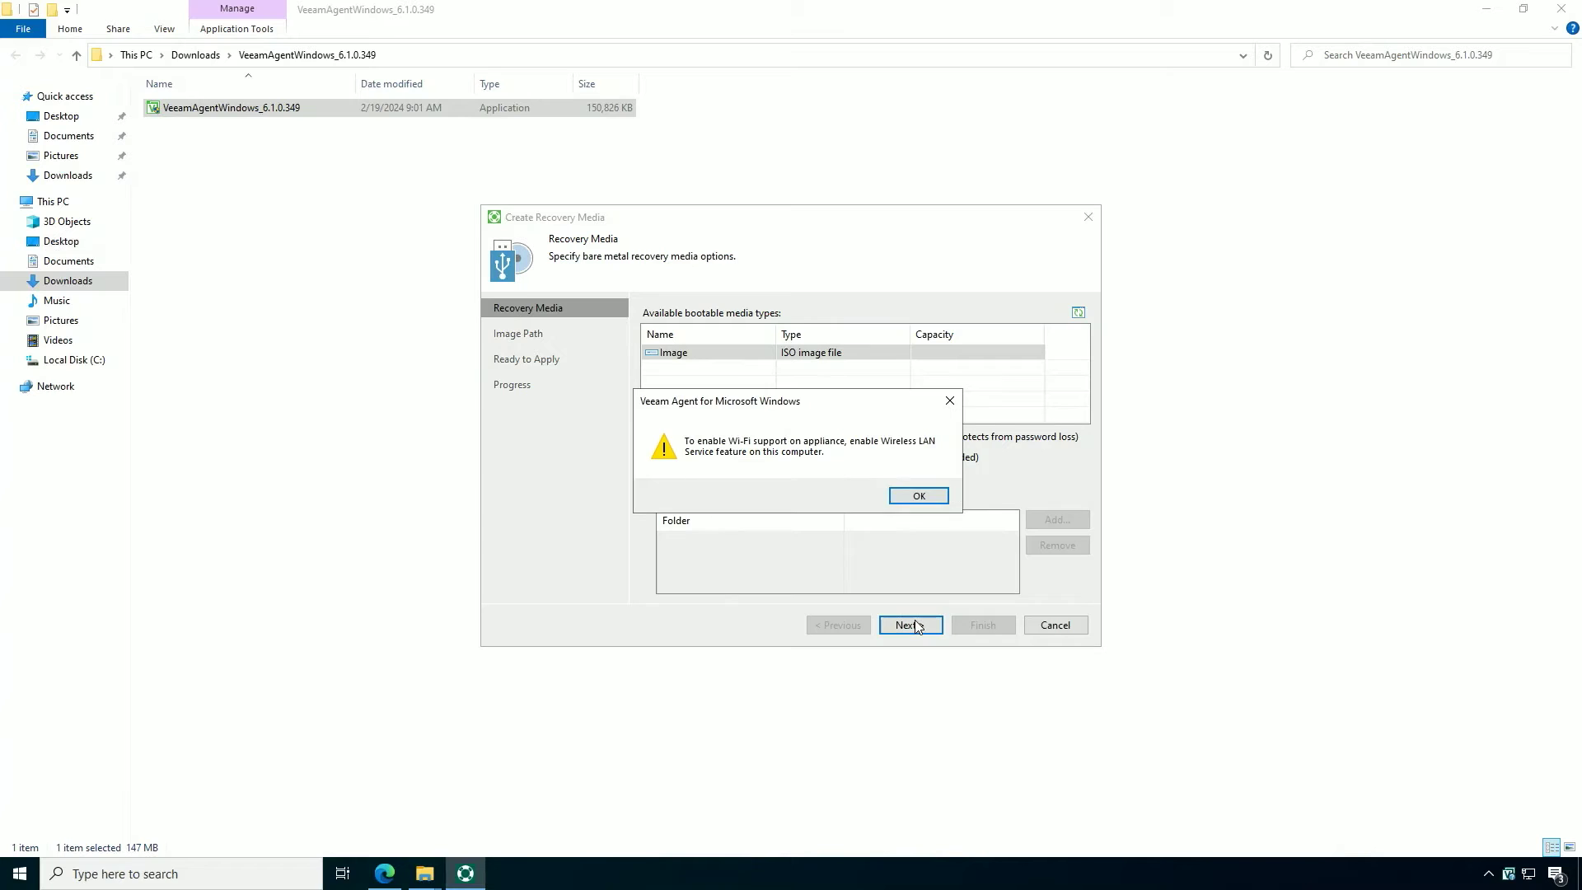
pyautogui.click(918, 497)
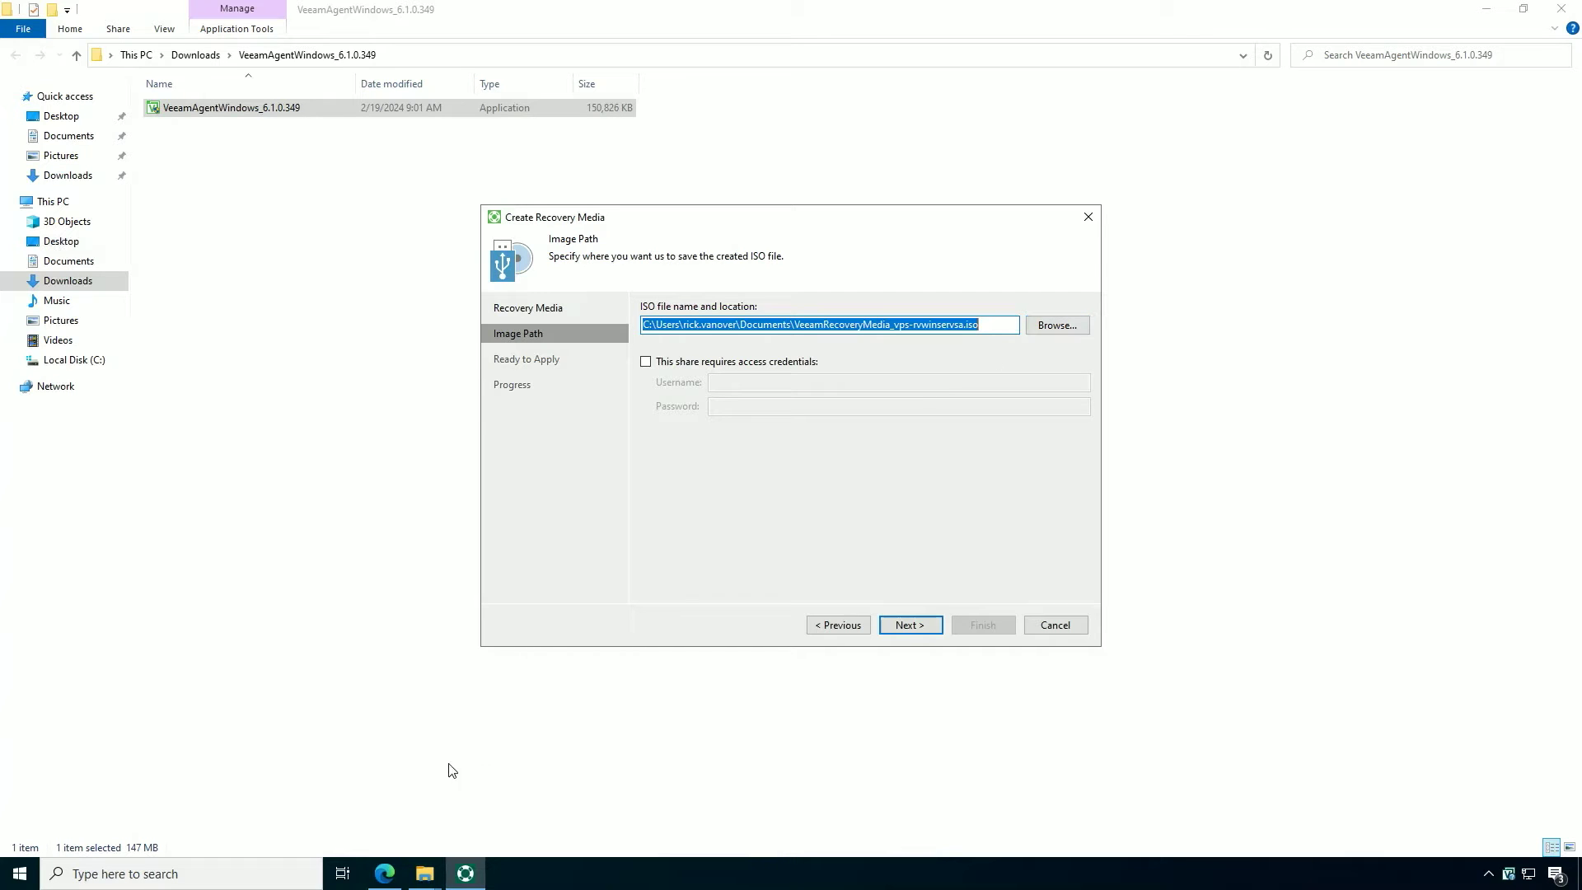
# - Replace the ISO's Documents location with the copied vps-files veeam-backups network share path
pyautogui.click(424, 872)
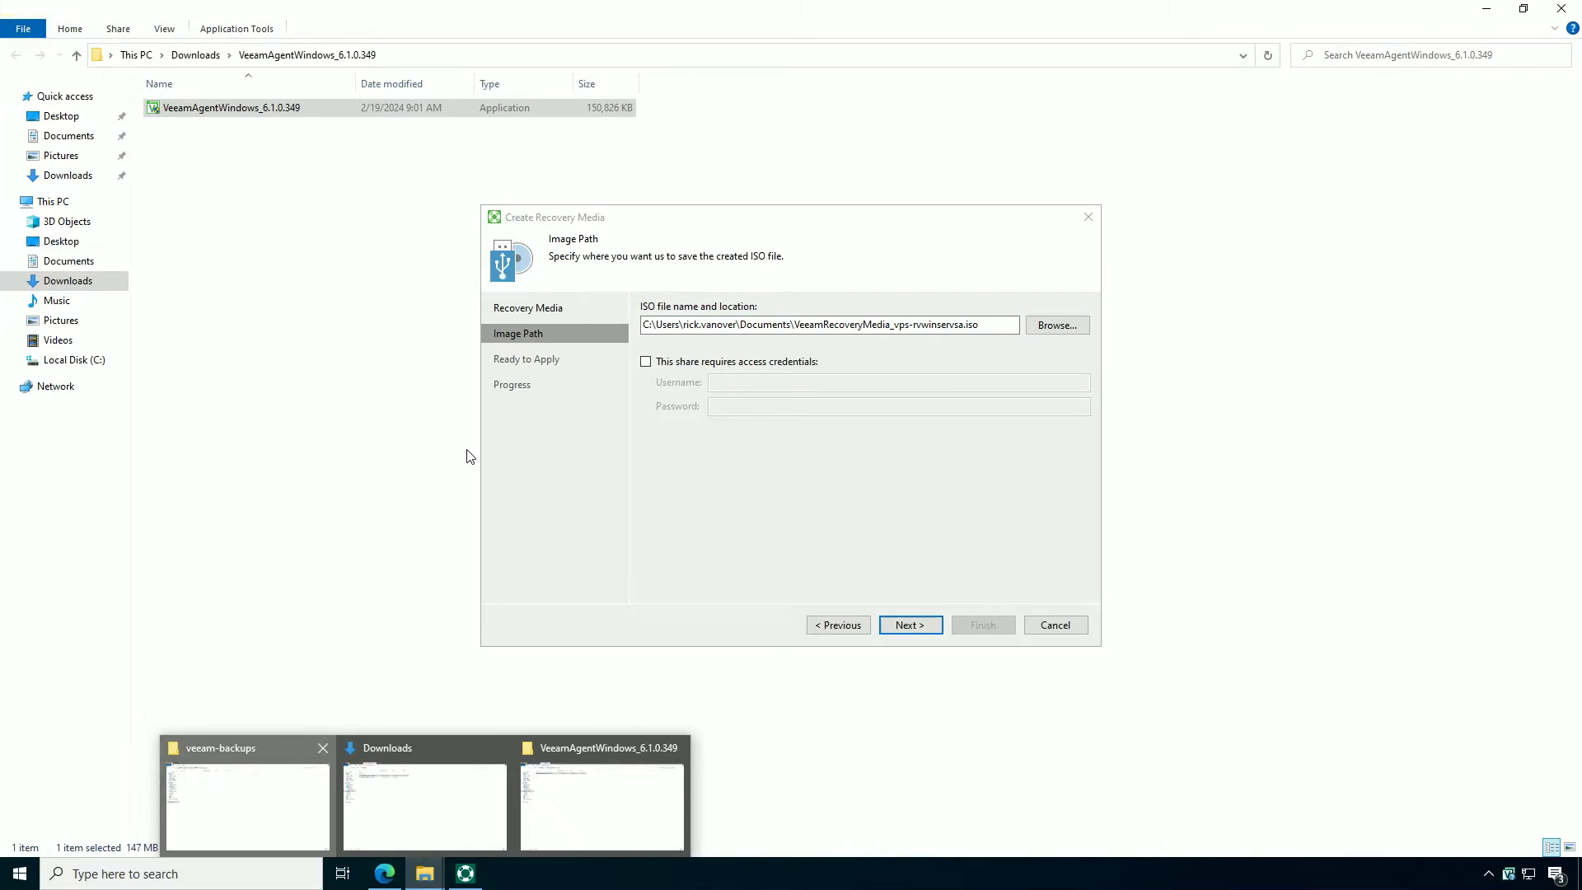
pyautogui.click(247, 804)
pyautogui.click(607, 60)
pyautogui.hotkey('ctrl', 'c')
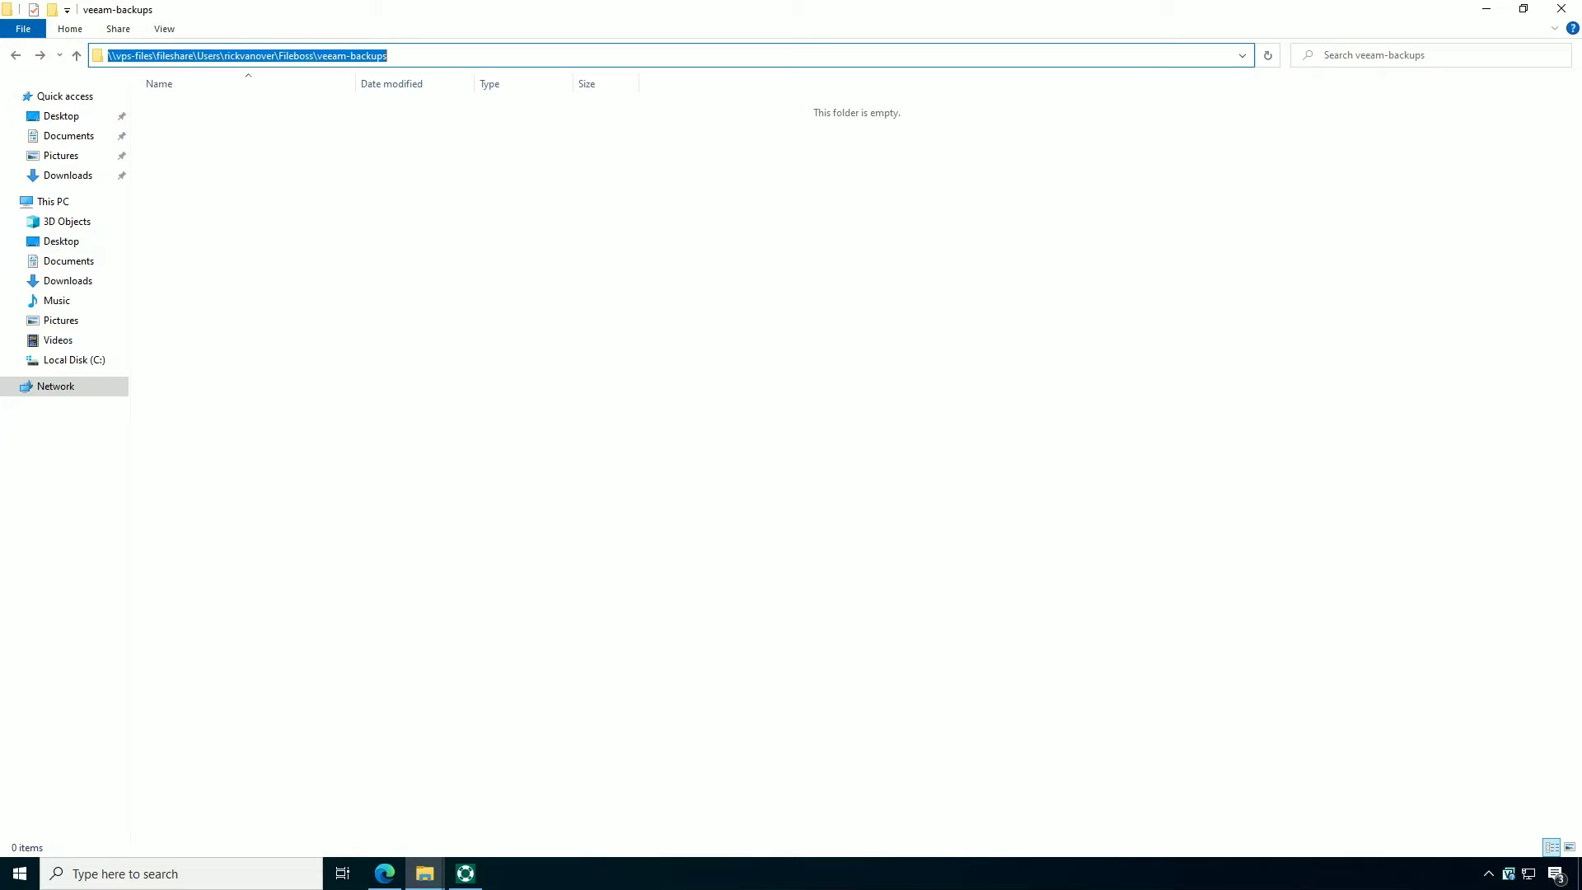
pyautogui.click(1486, 9)
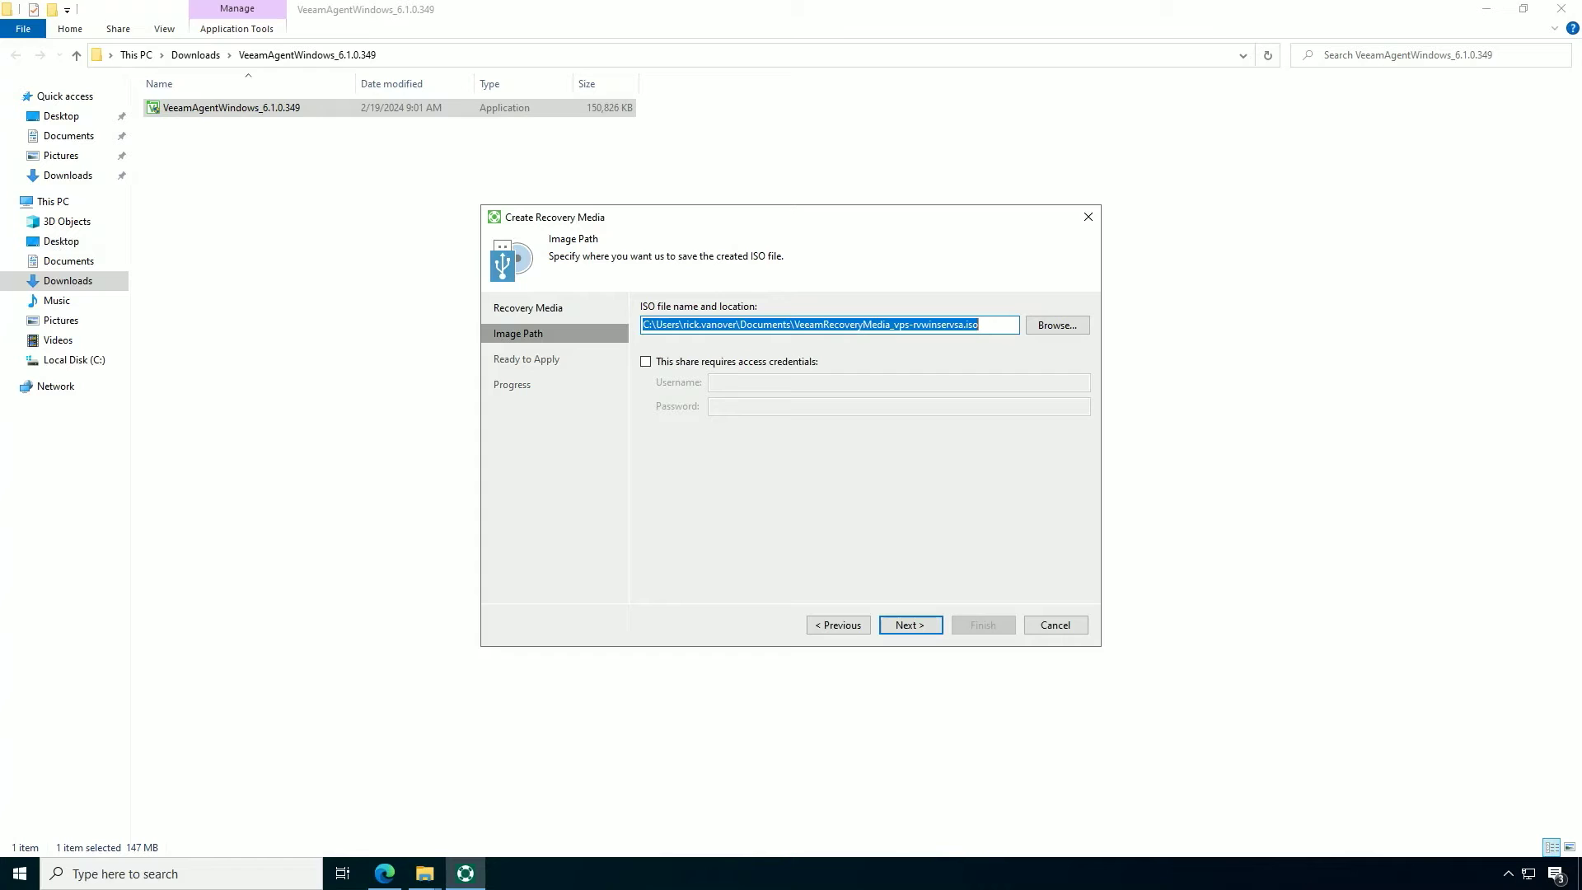
pyautogui.click(791, 324)
pyautogui.hotkey('shift', 'Home')
pyautogui.hotkey('ctrl', 'v')
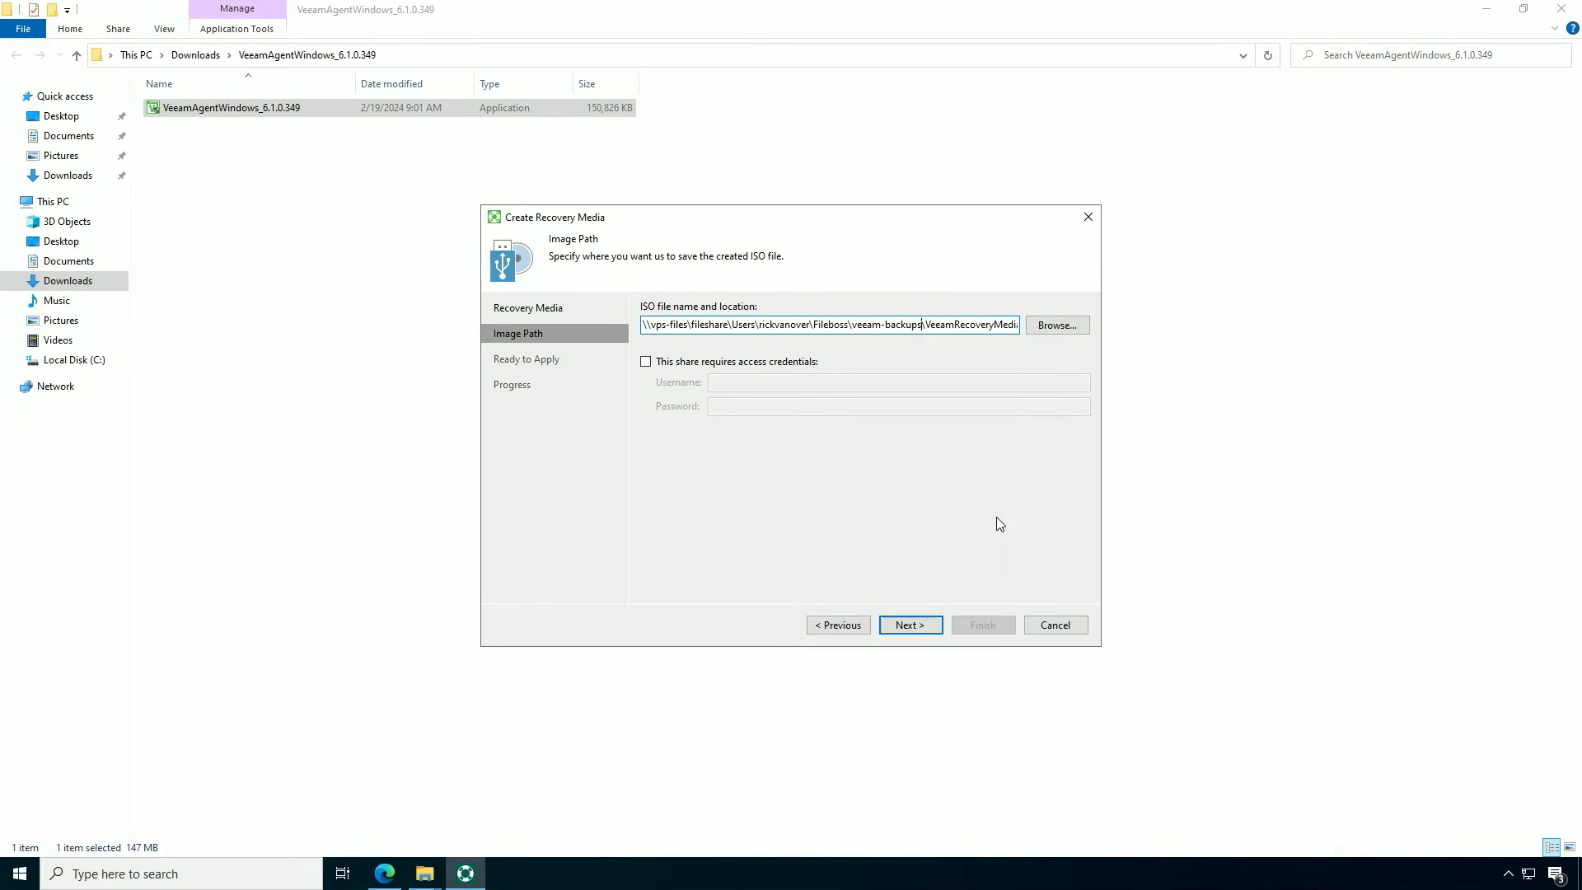
pyautogui.click(912, 626)
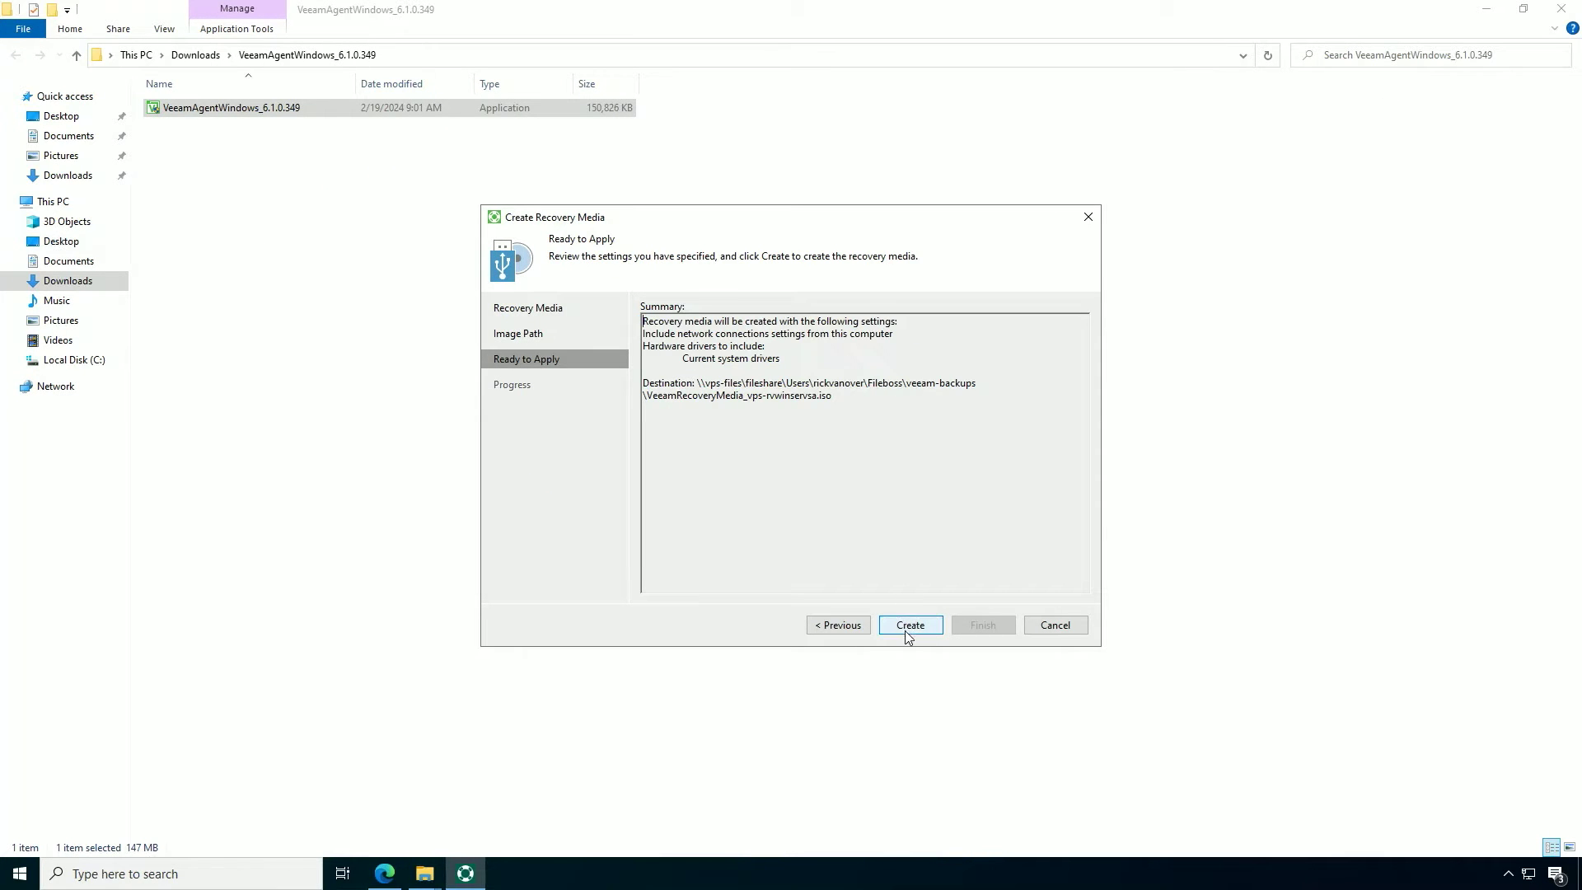
# - Create the recovery media ISO on the share and close the wizard once it completes
pyautogui.click(905, 631)
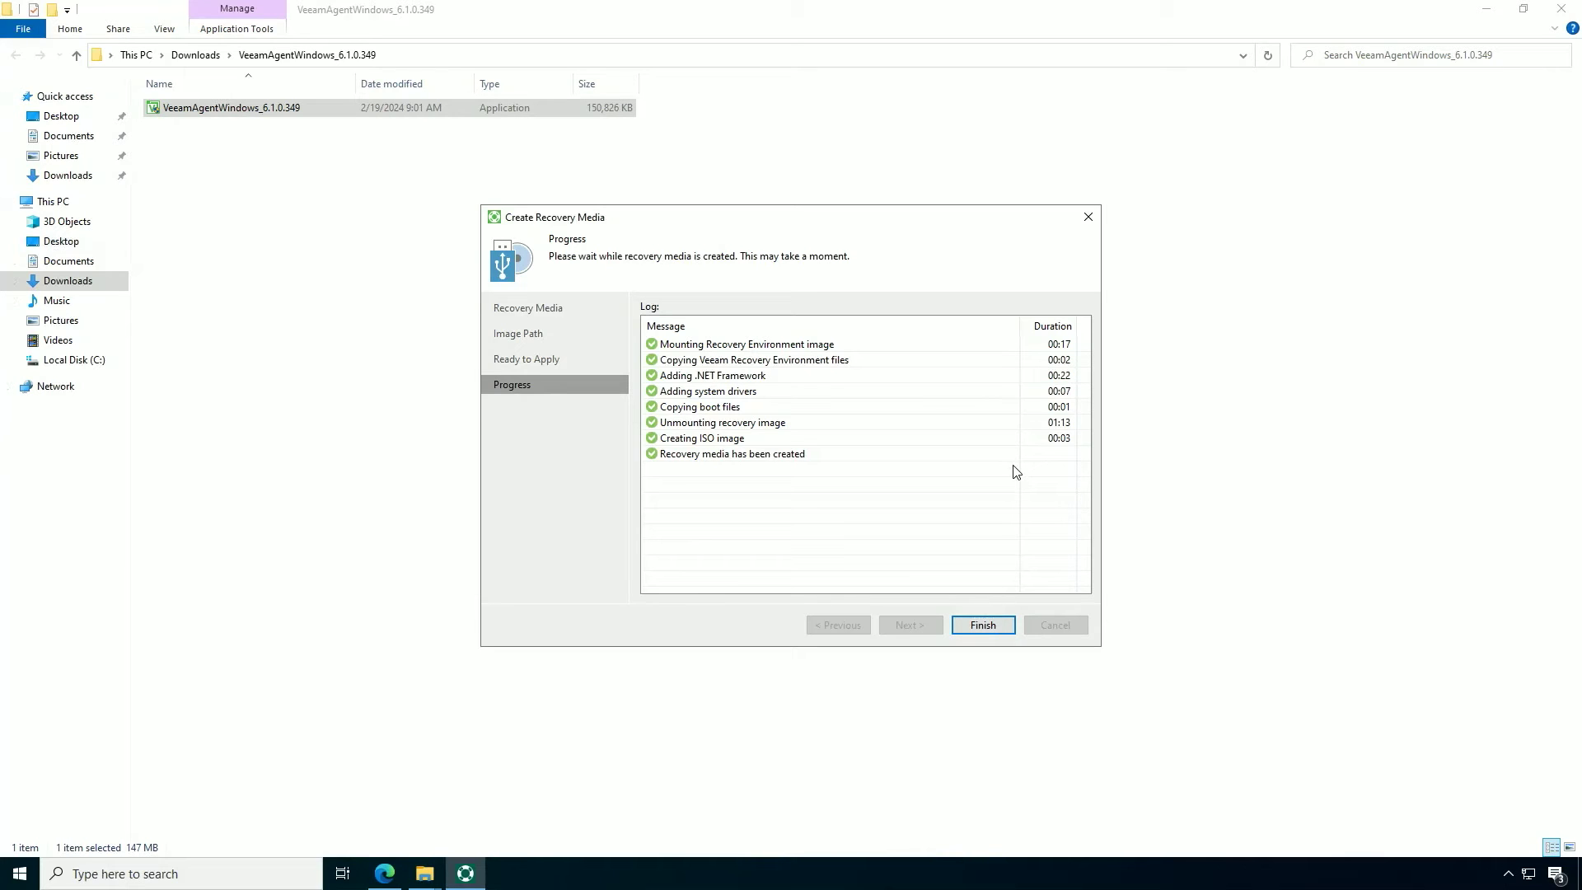
pyautogui.click(981, 631)
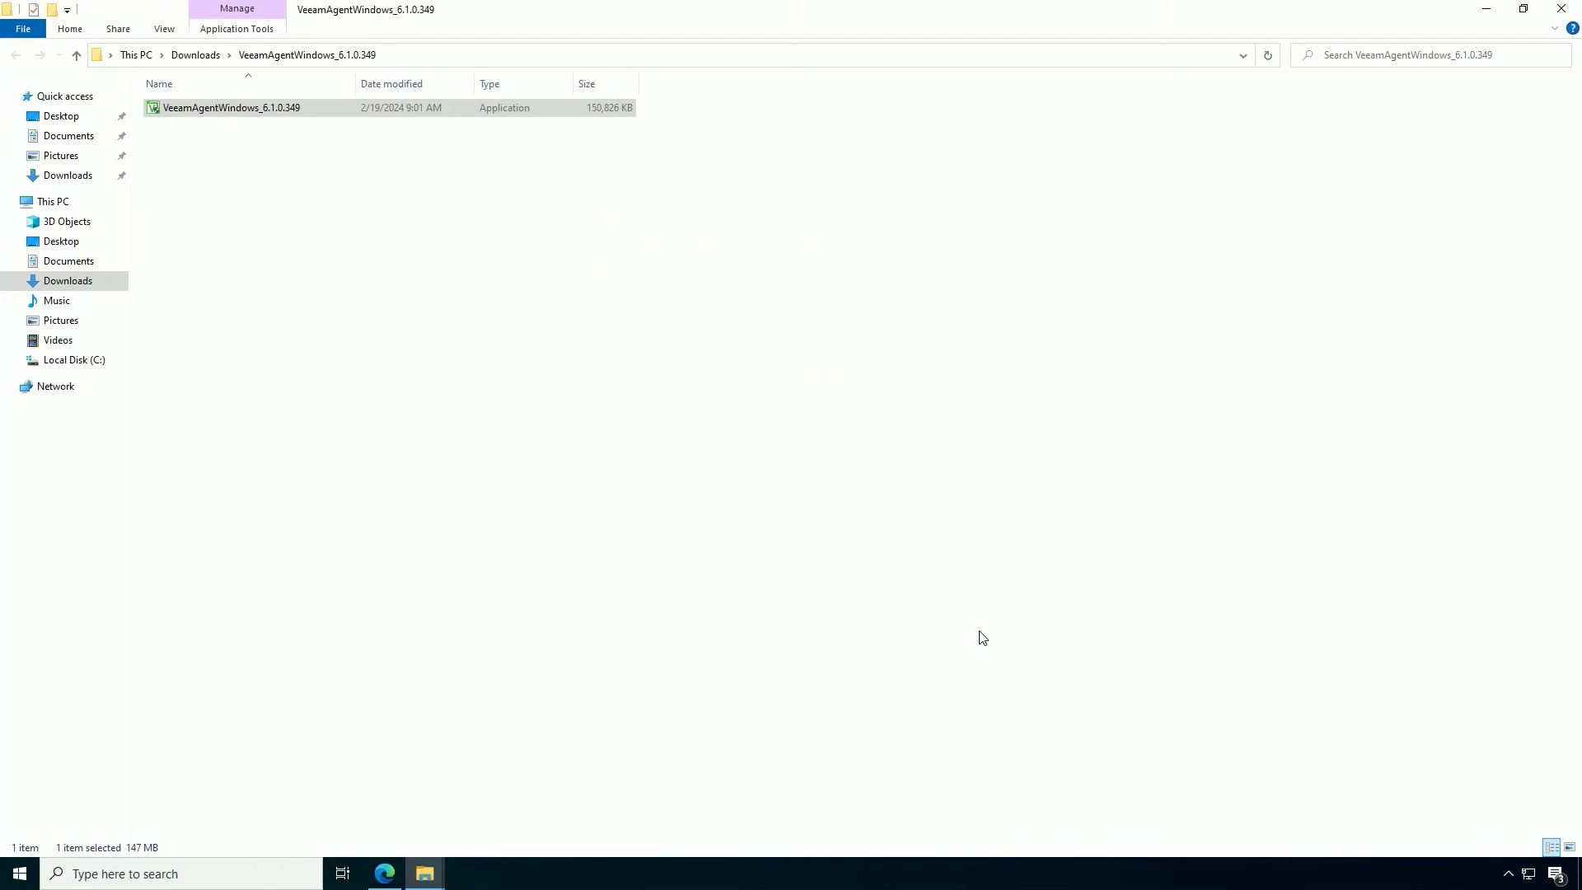
pyautogui.click(1508, 874)
# - Install the Veeam-100instances-suite-nfr.lic license via the tray icon's Control panel, enabling Server edition
pyautogui.rightClick(1492, 846)
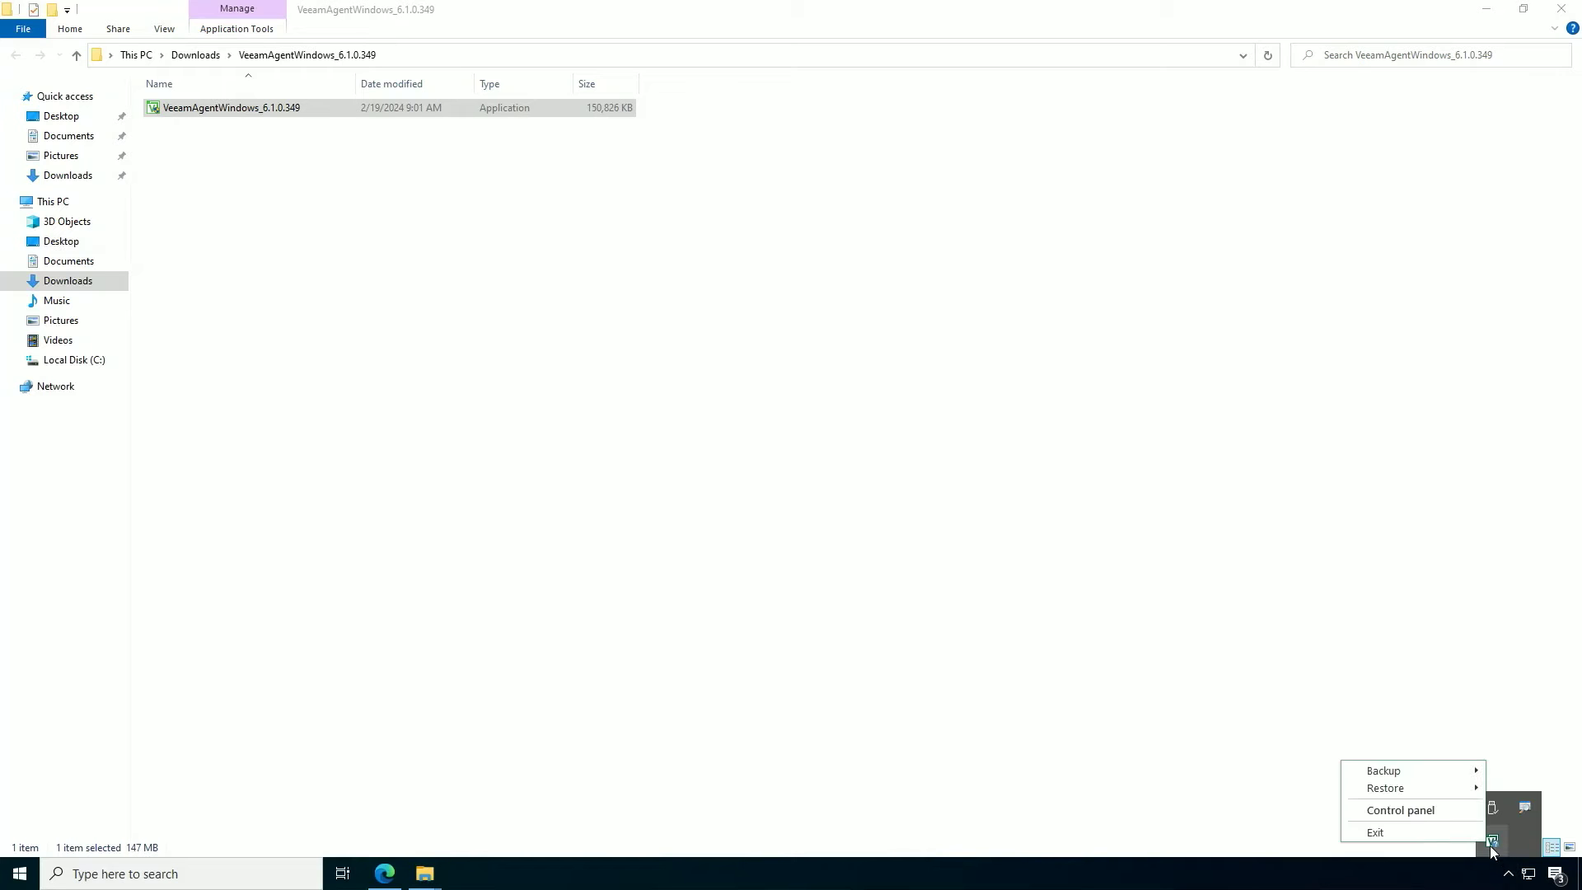
pyautogui.click(1442, 811)
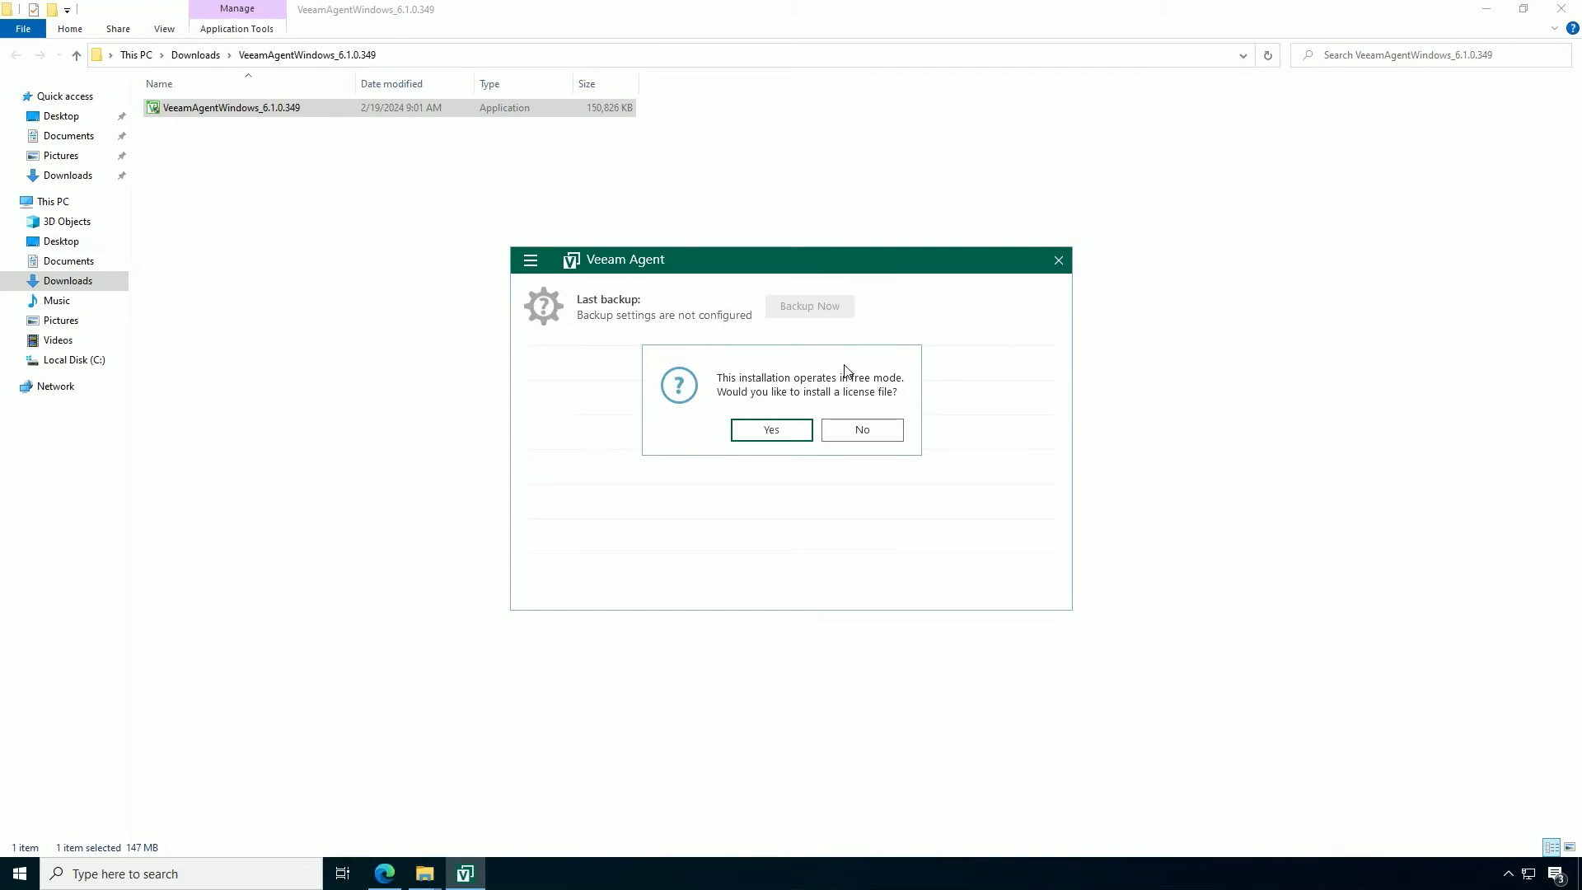
pyautogui.click(767, 437)
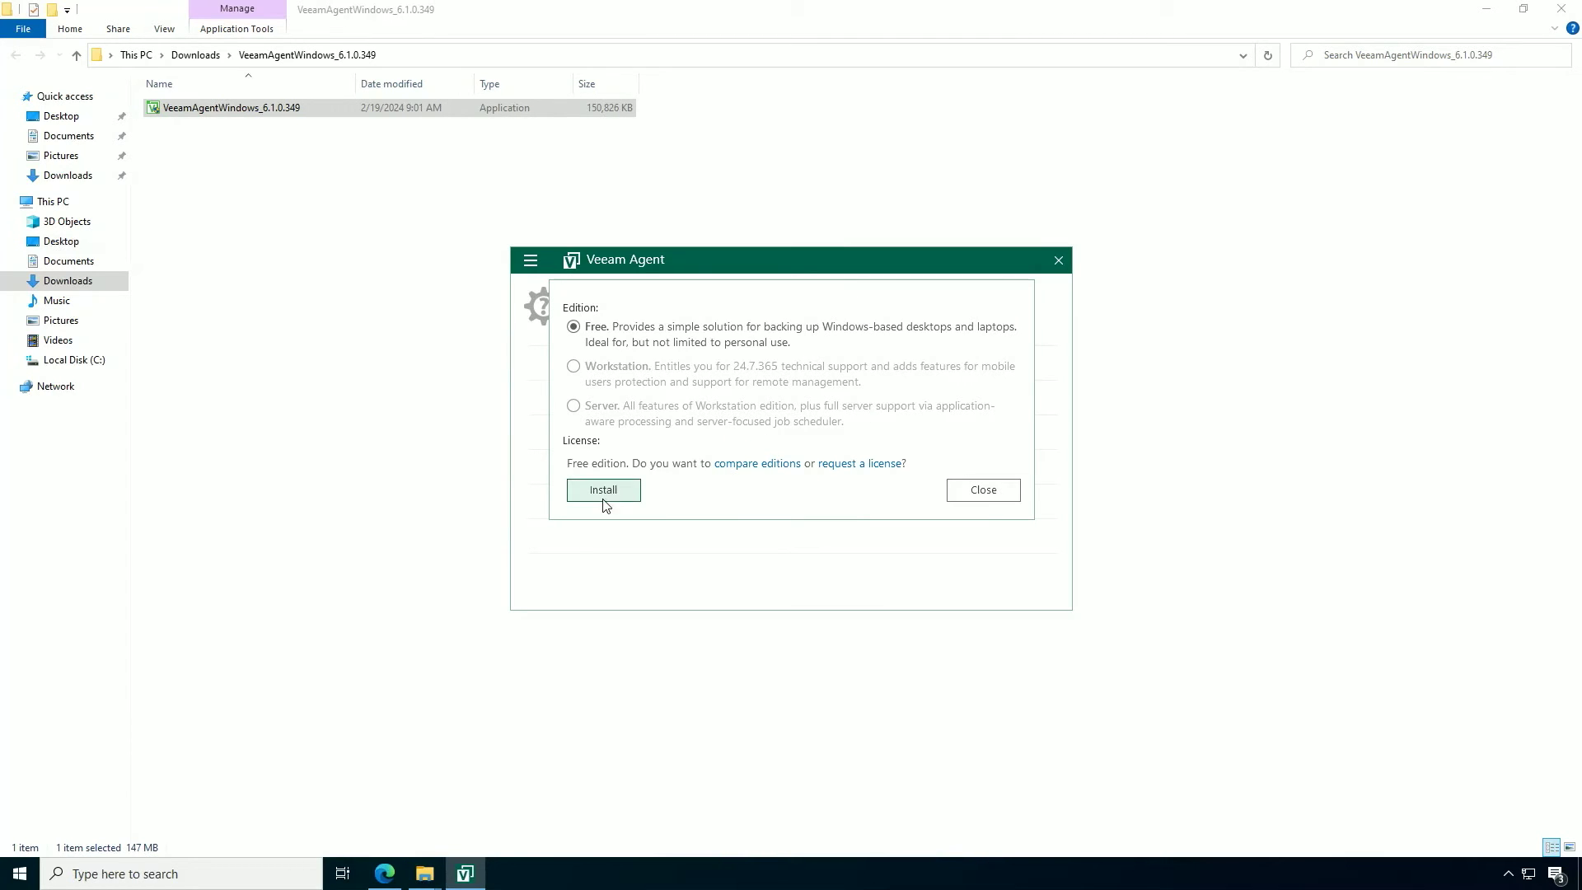
pyautogui.click(604, 491)
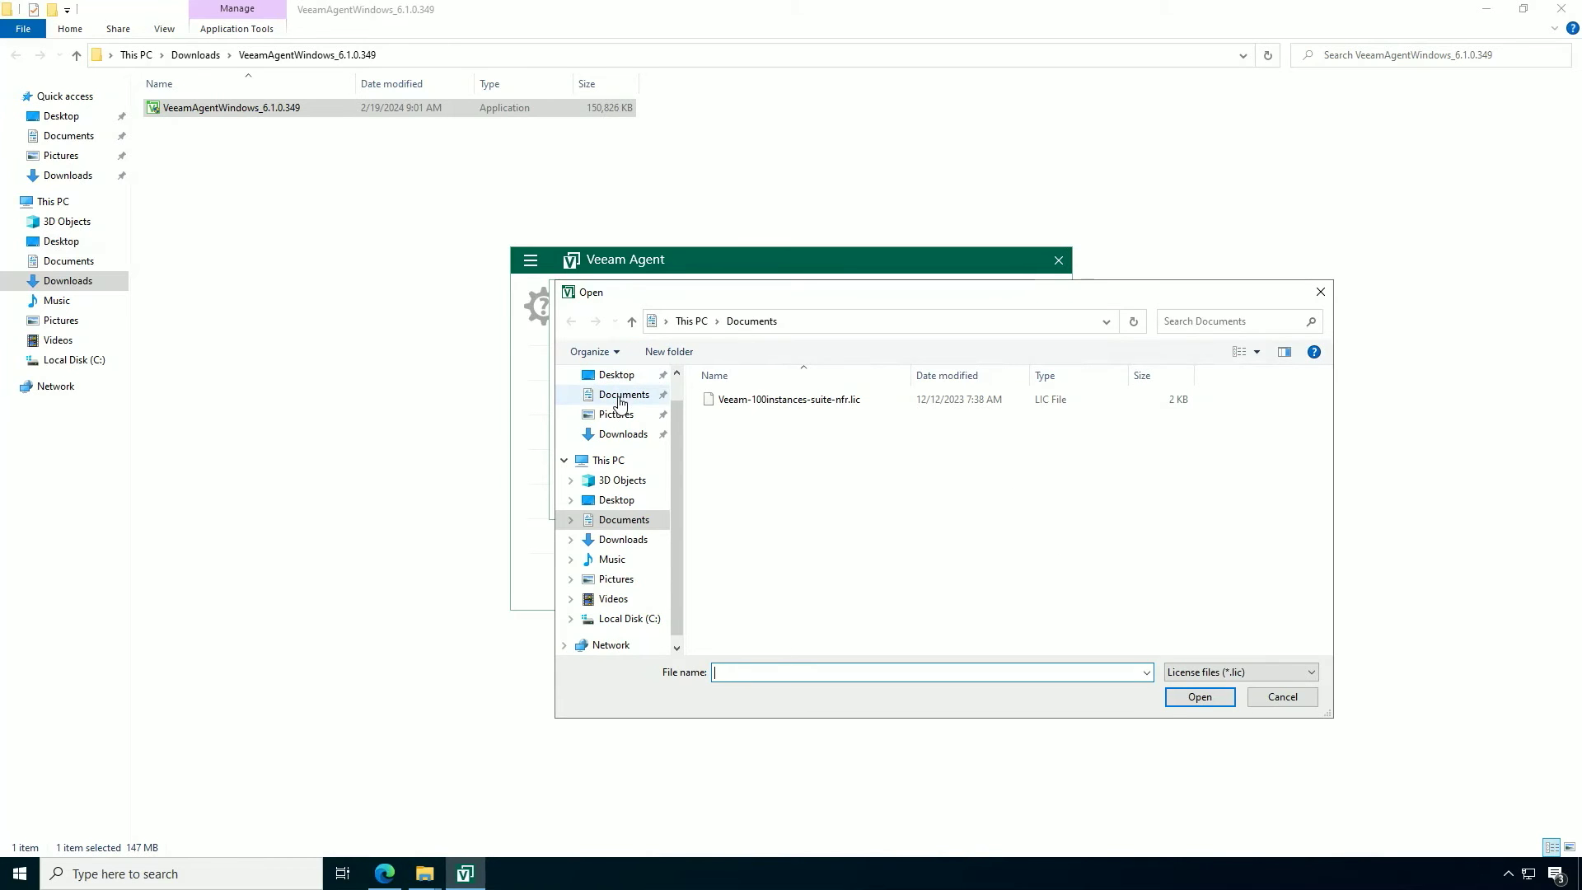
pyautogui.click(759, 403)
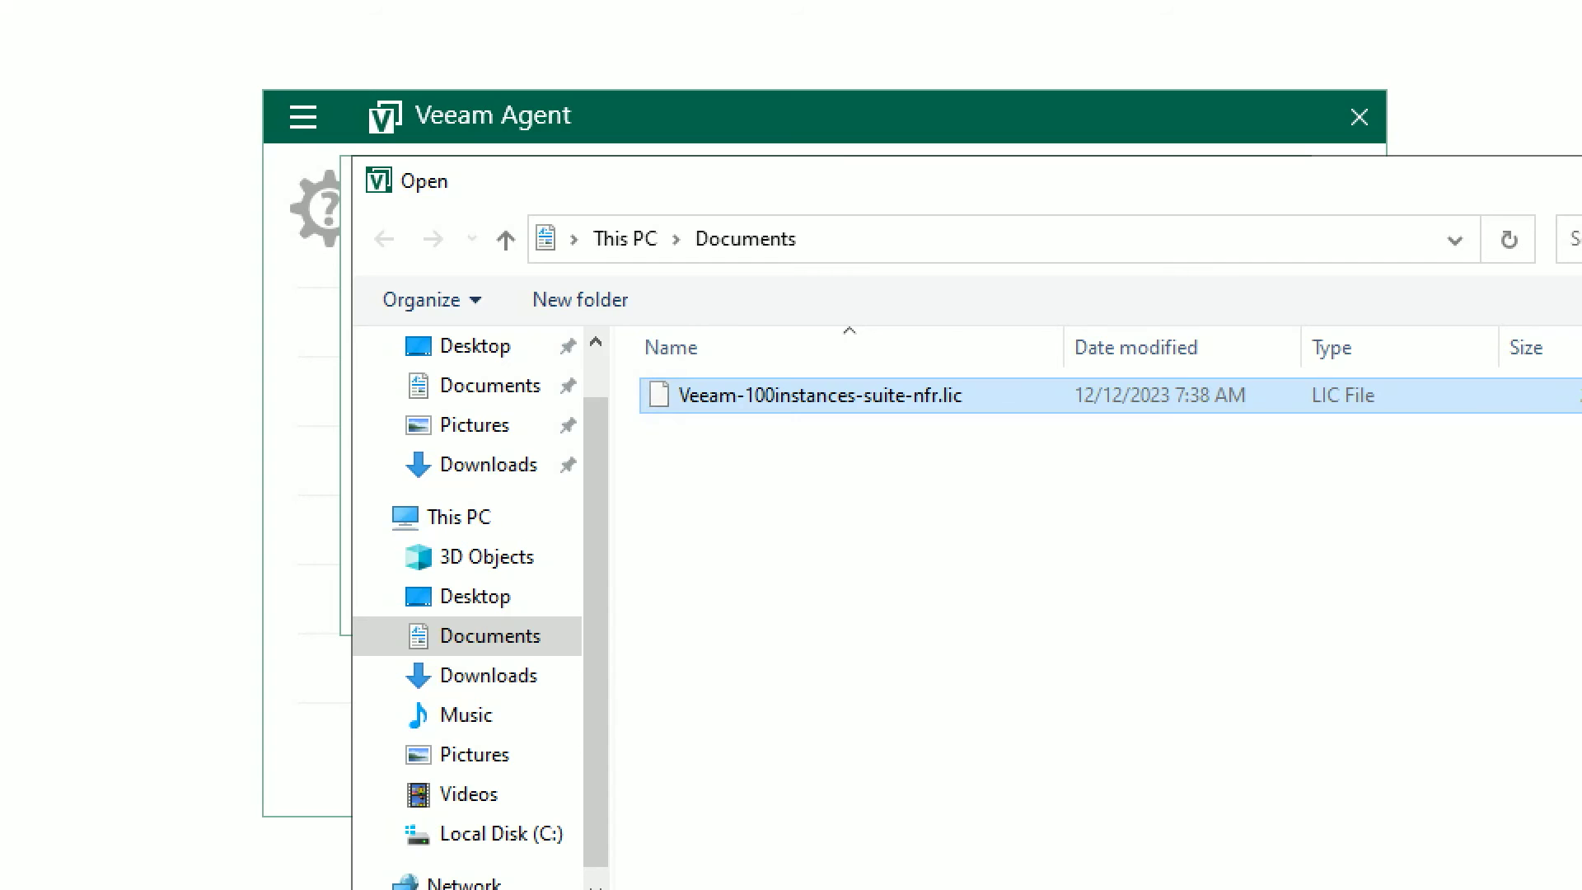
pyautogui.doubleClick(757, 400)
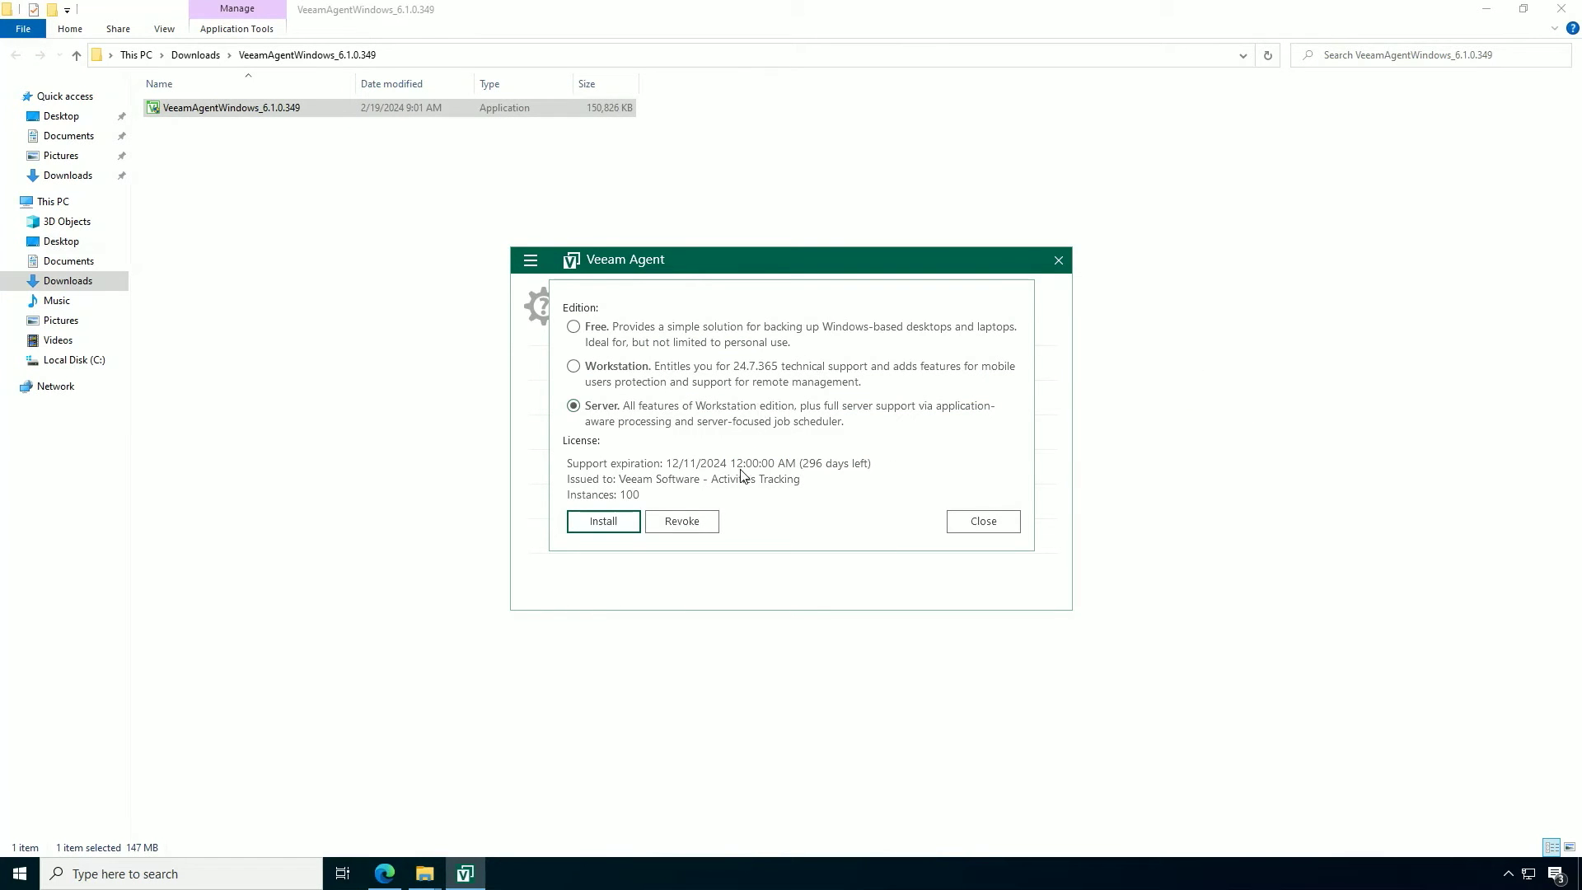
pyautogui.click(605, 525)
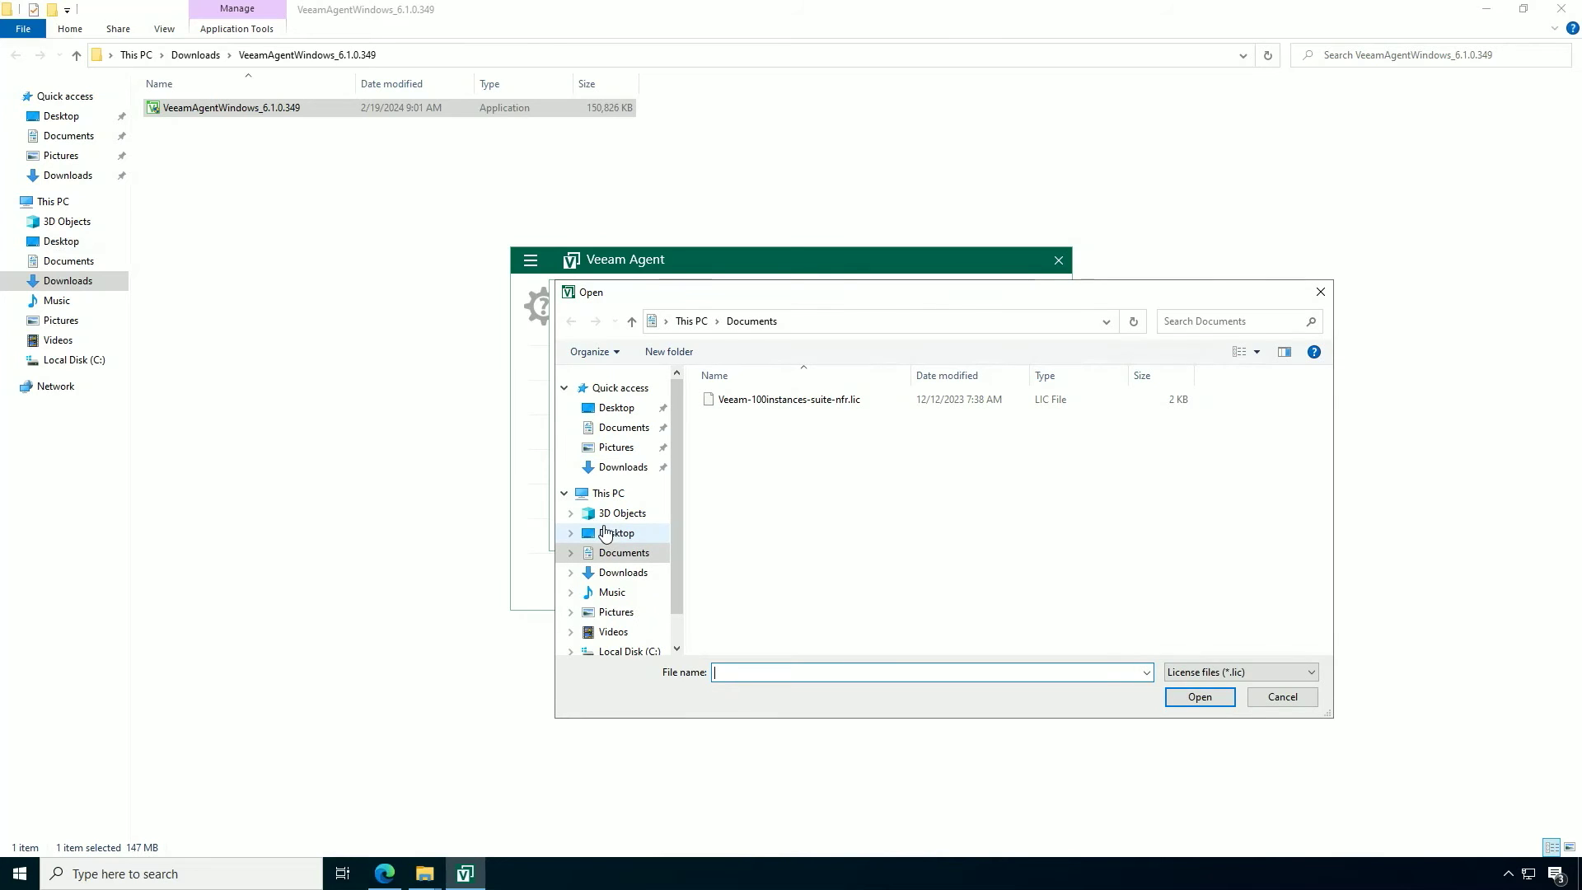
pyautogui.click(1302, 699)
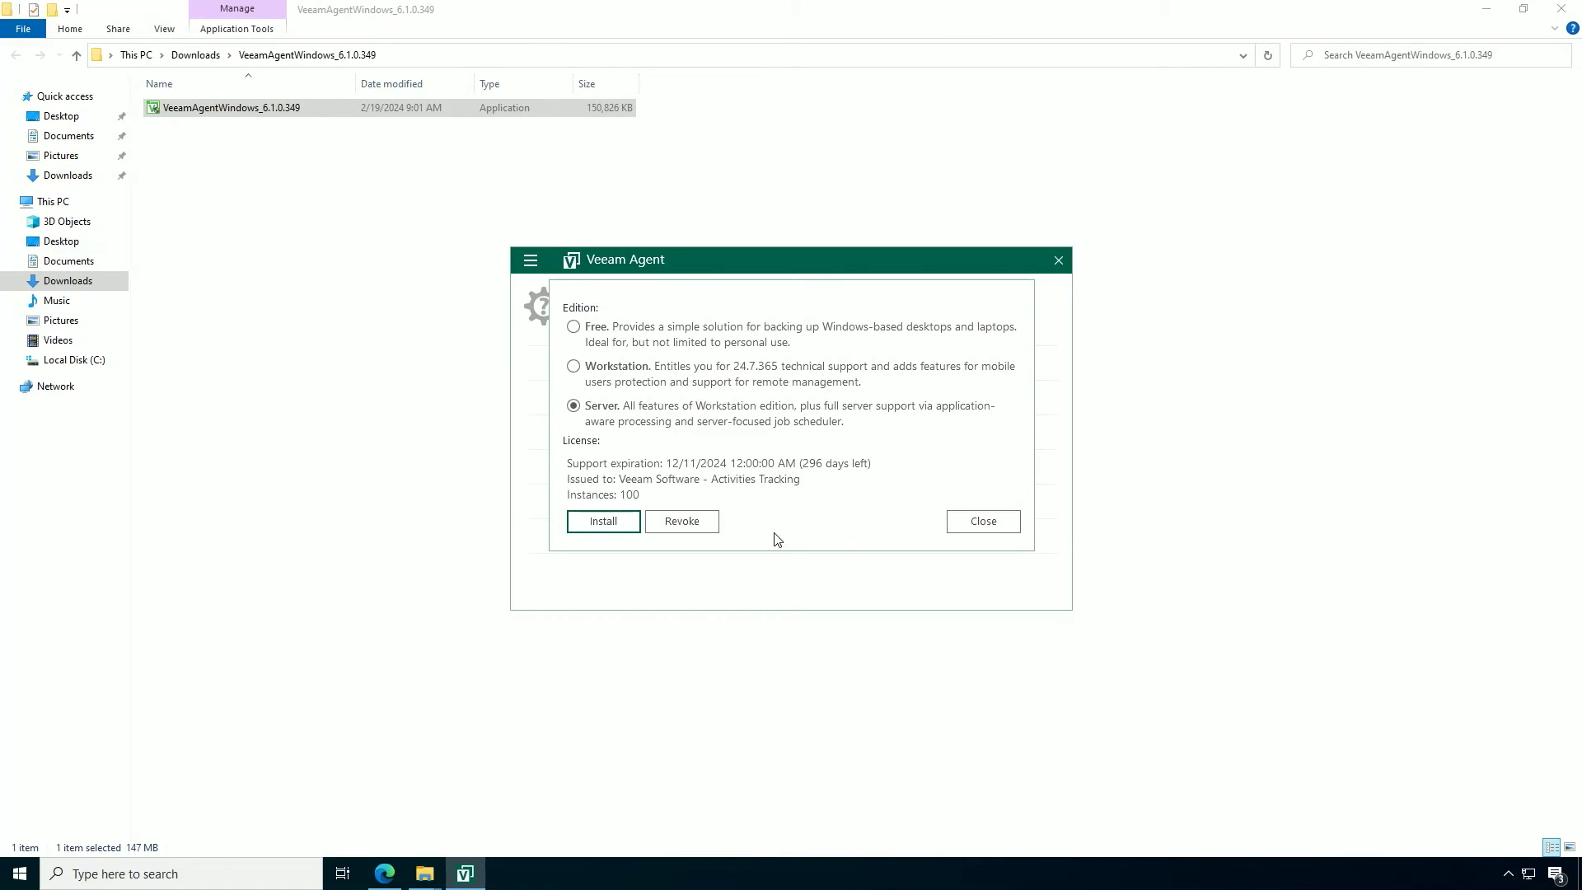
pyautogui.click(961, 522)
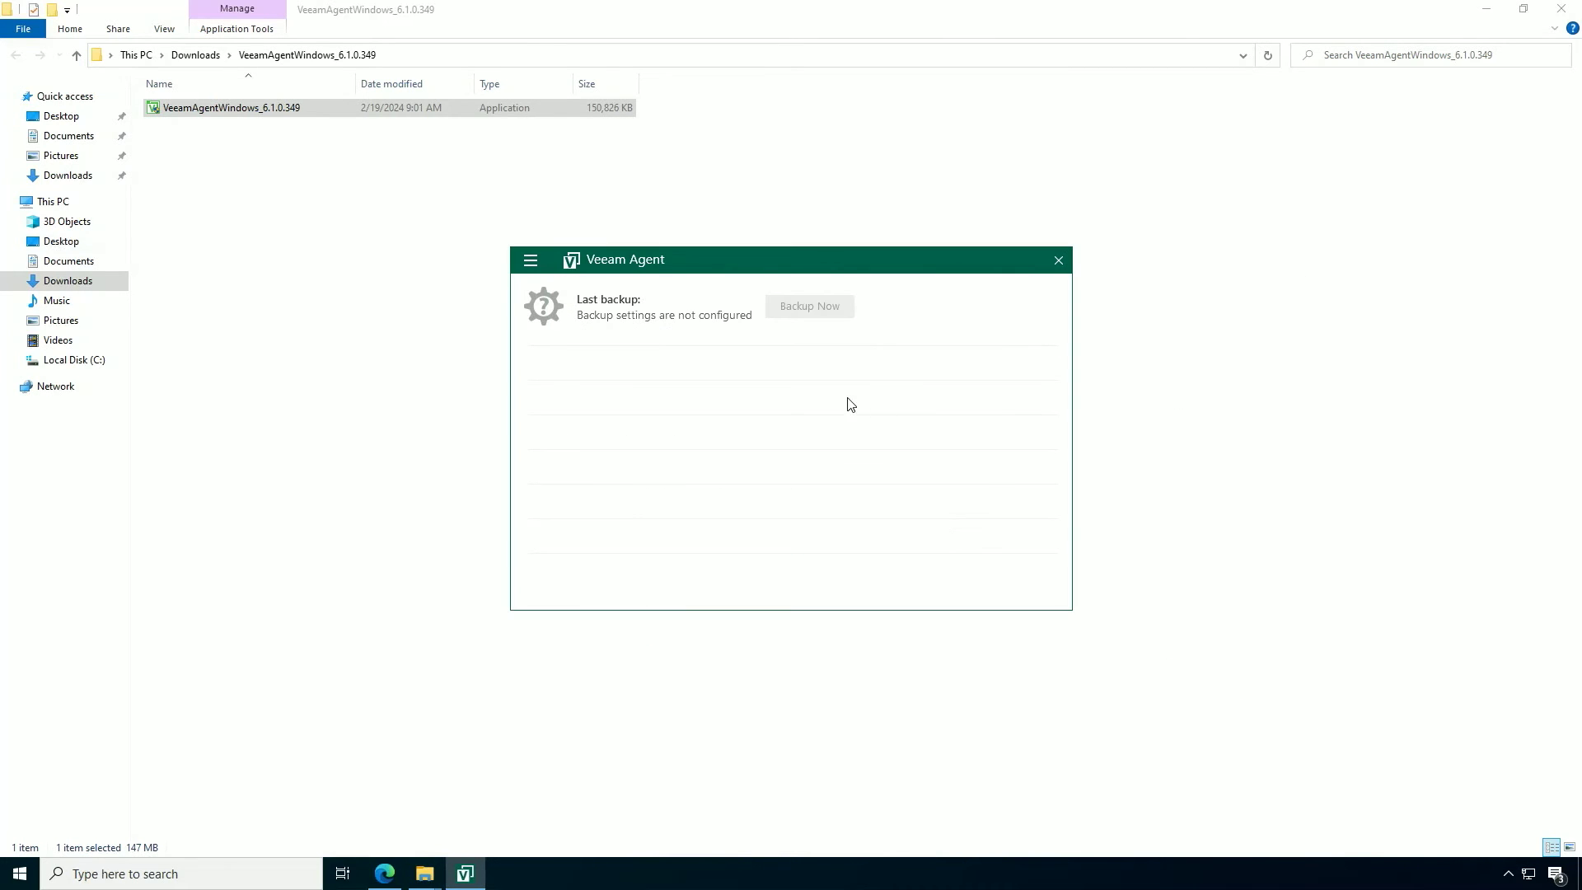
pyautogui.click(532, 260)
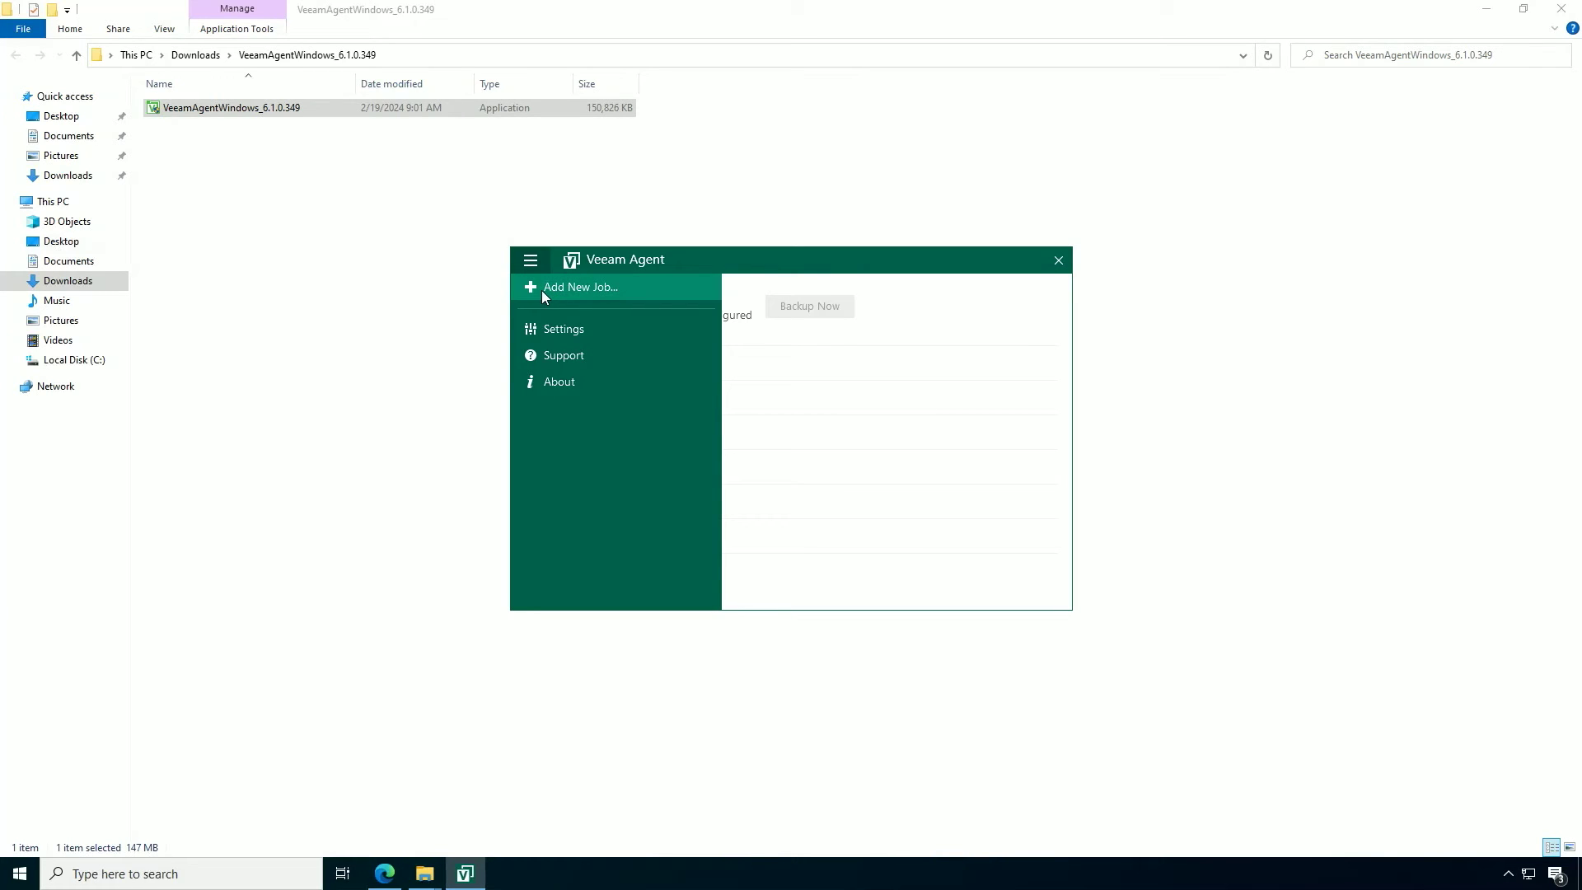
# - Choose Add New Job... from the agent's main menu to launch the backup job wizard
pyautogui.click(541, 288)
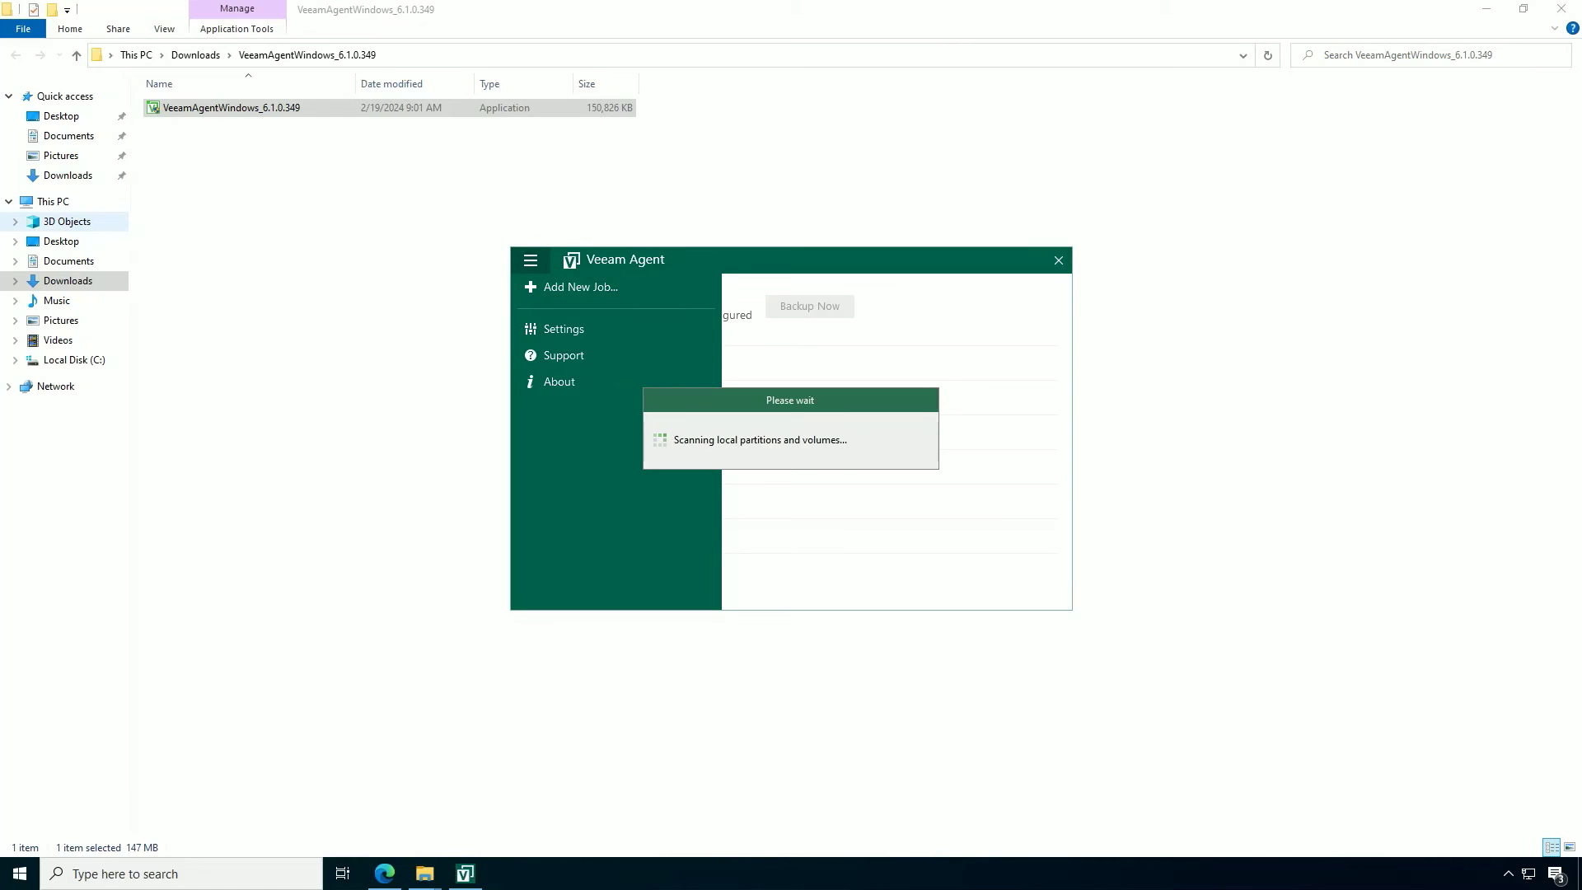